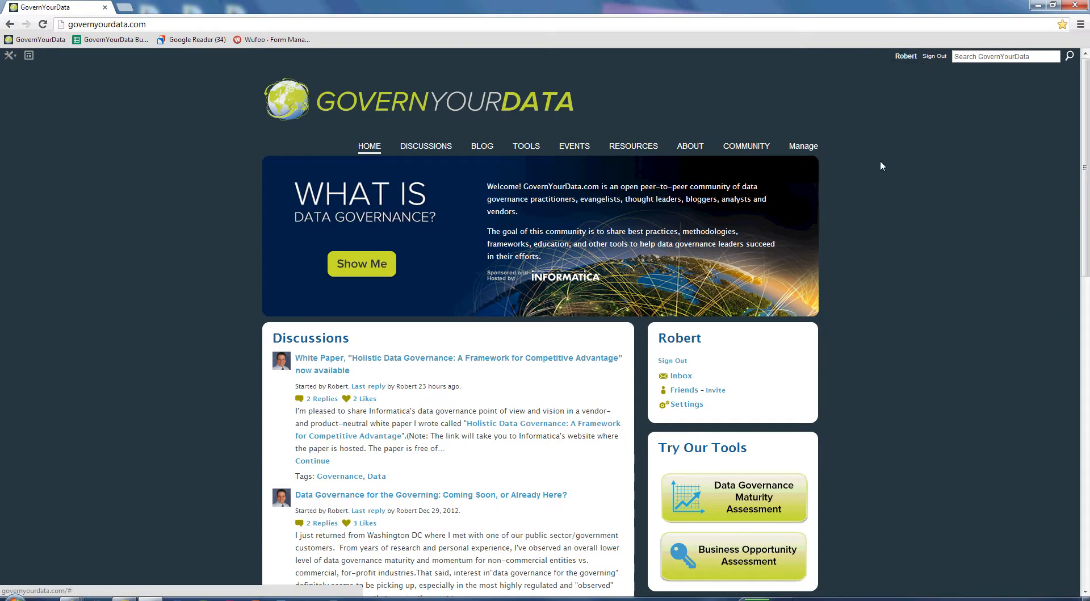
# Open the Business Opportunity Assessment tool from the GovernYourData home page
pyautogui.moveTo(526, 150)
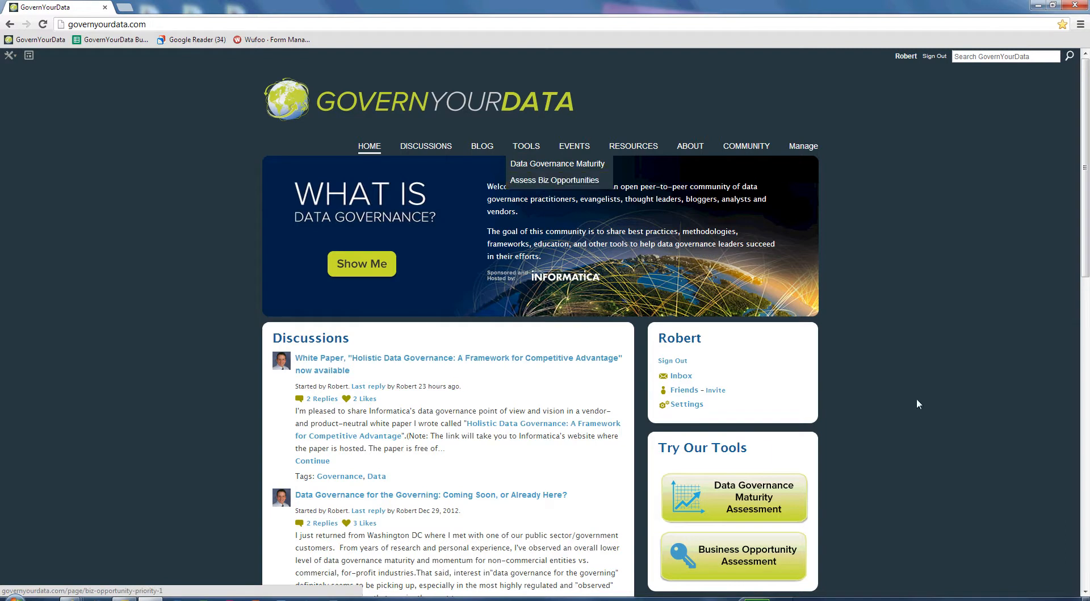
pyautogui.click(708, 563)
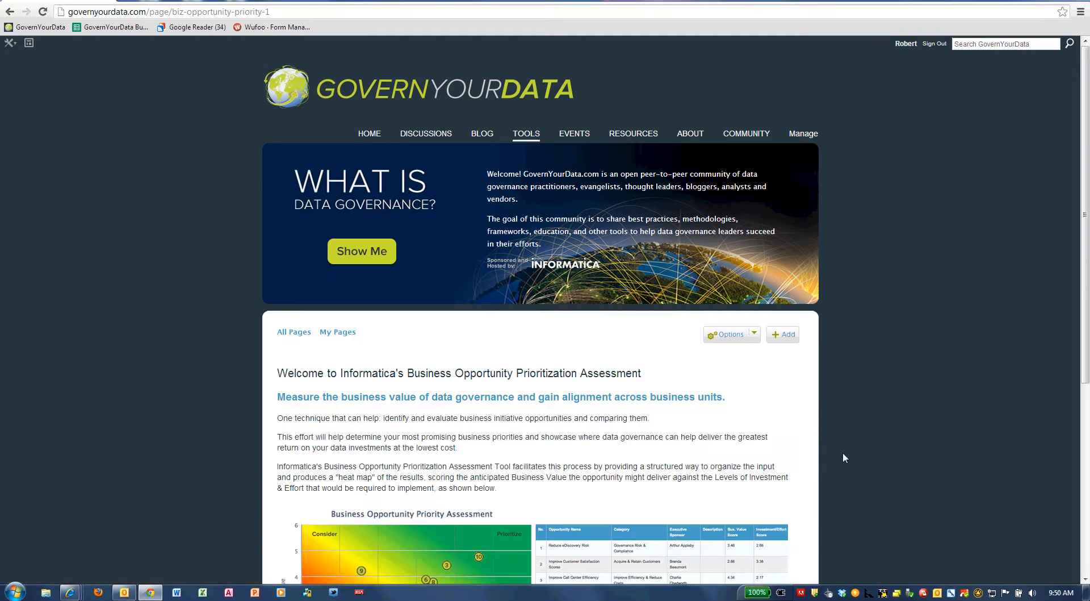
pyautogui.scroll(-4, 841, 464)
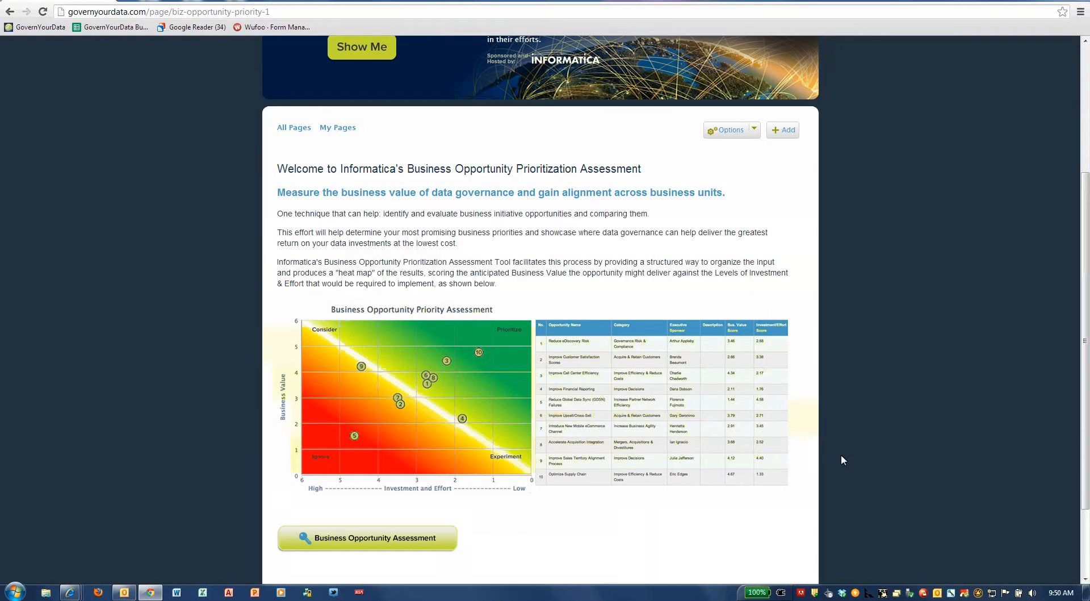
pyautogui.click(367, 546)
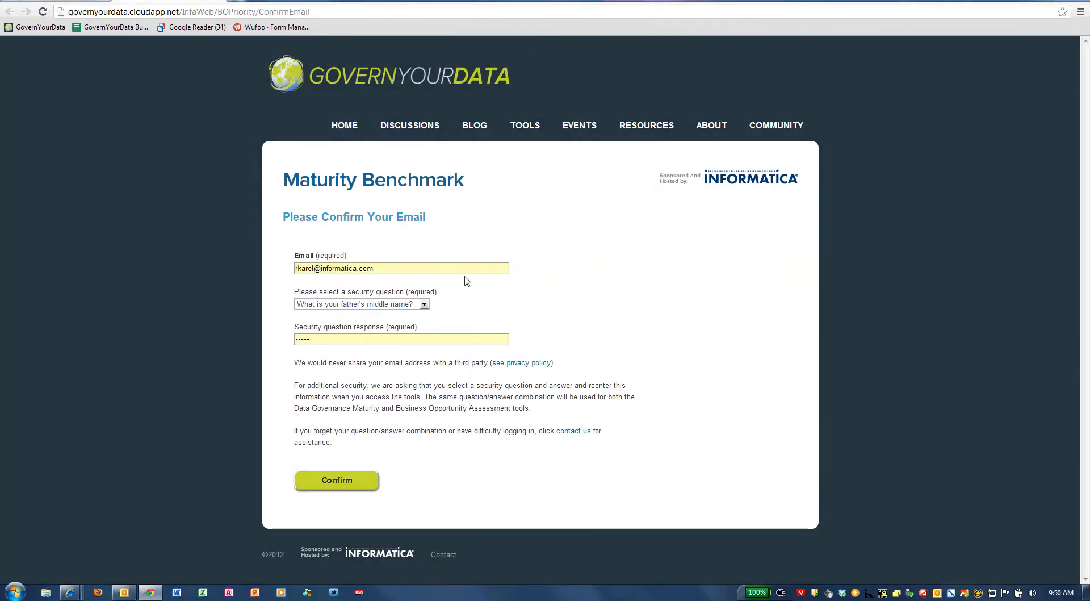
# Choose the security question "What is the name of your first pet?", enter the security question response, and confirm the email login
pyautogui.click(415, 270)
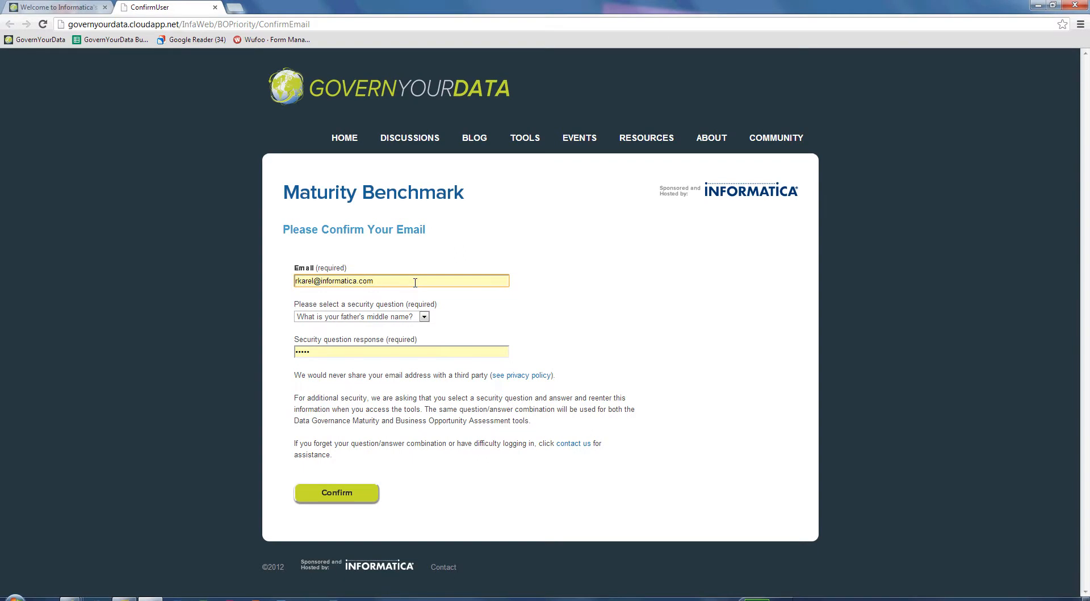
pyautogui.click(426, 317)
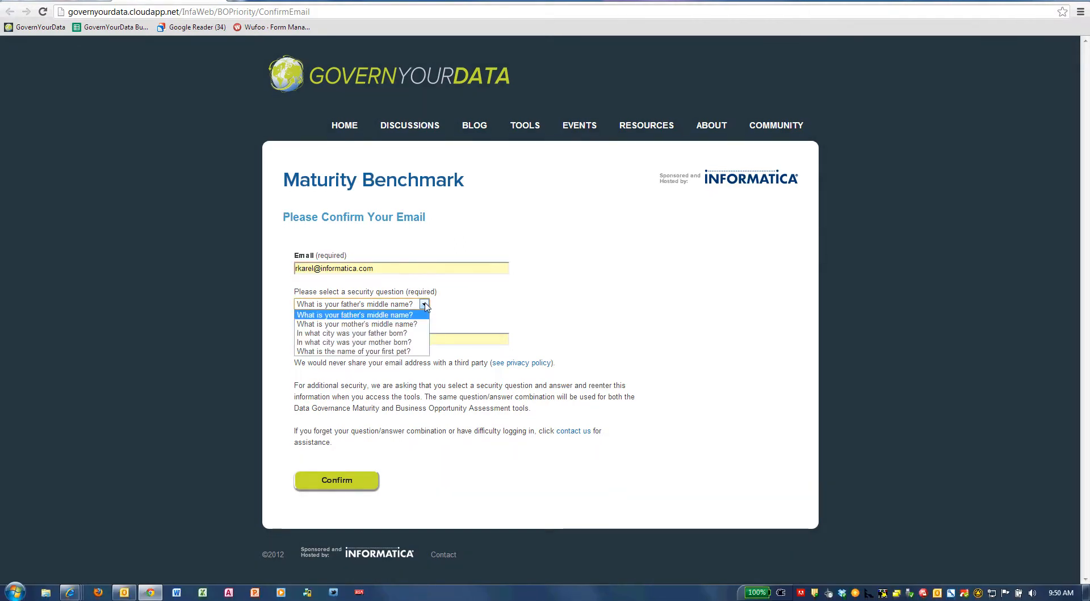
pyautogui.click(409, 351)
pyautogui.click(380, 338)
pyautogui.doubleClick(372, 341)
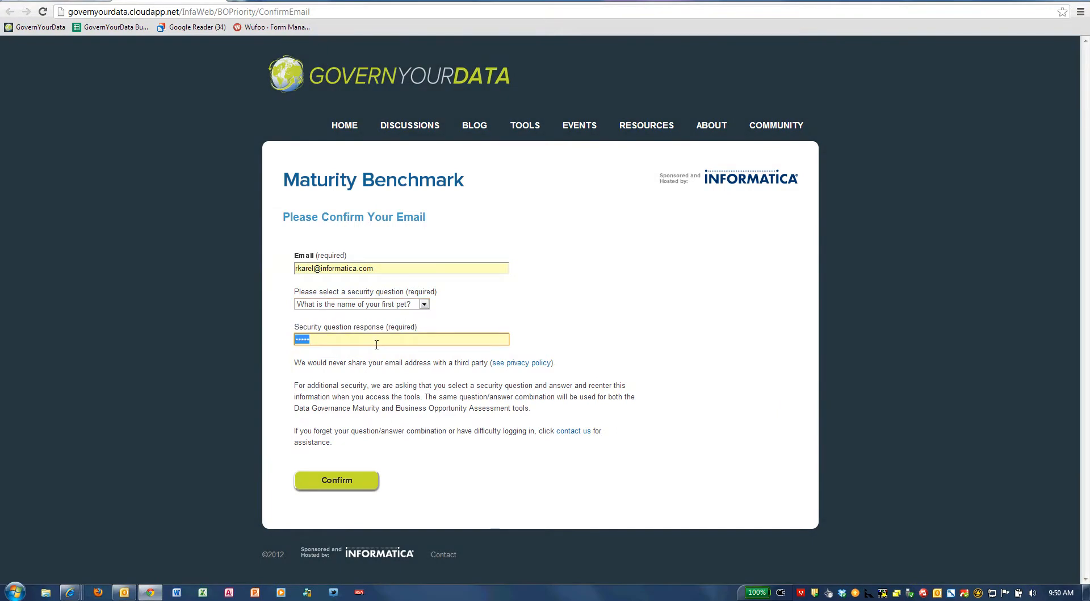
pyautogui.click(379, 343)
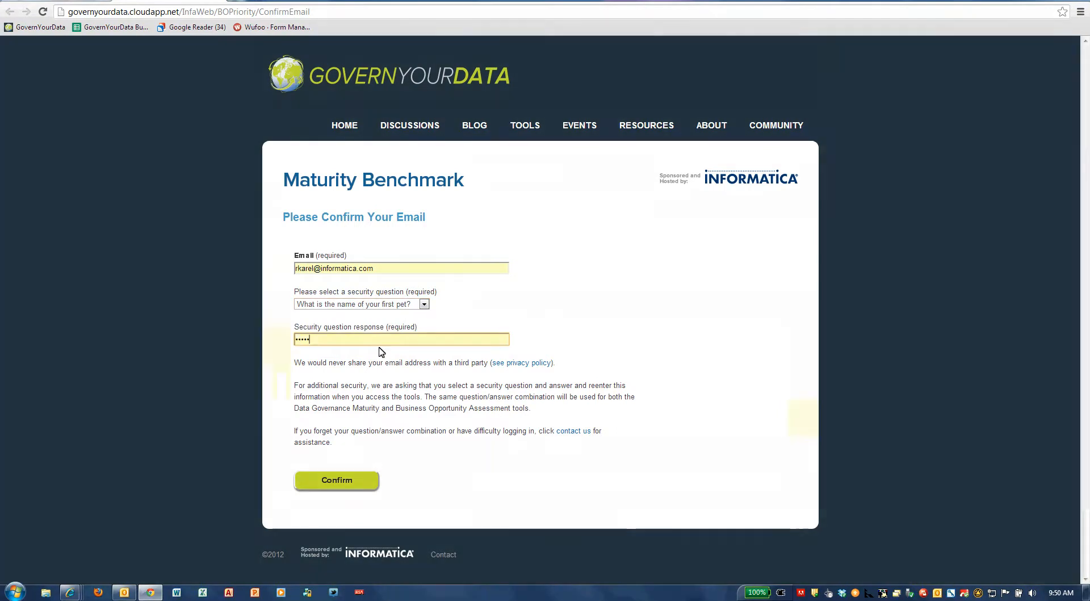
pyautogui.click(356, 483)
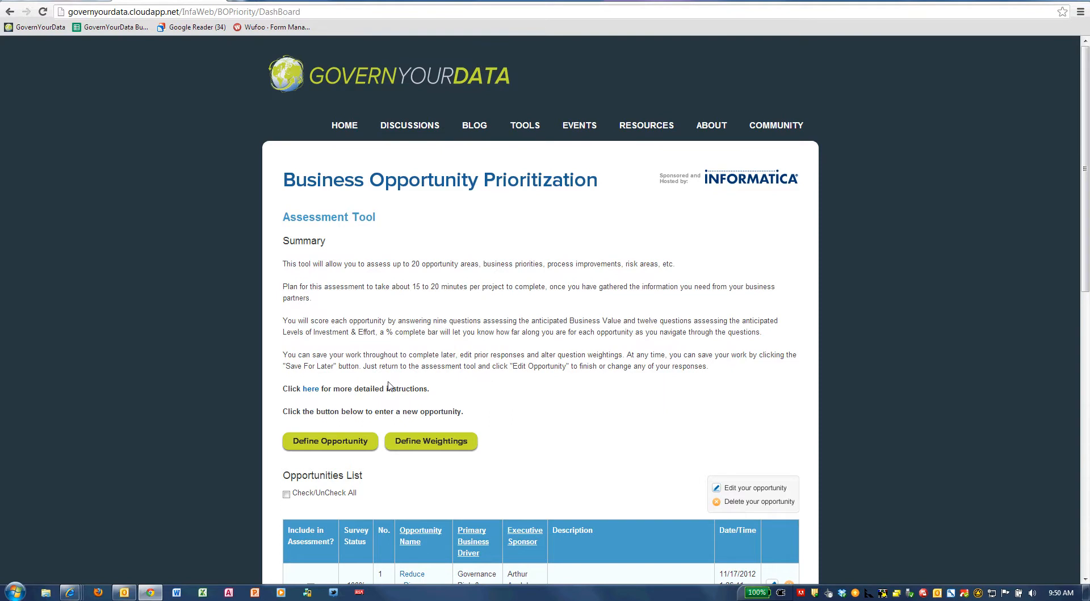
# Read the detailed instructions for the prioritization assessment and look over the existing entries in the Opportunities List
pyautogui.click(311, 391)
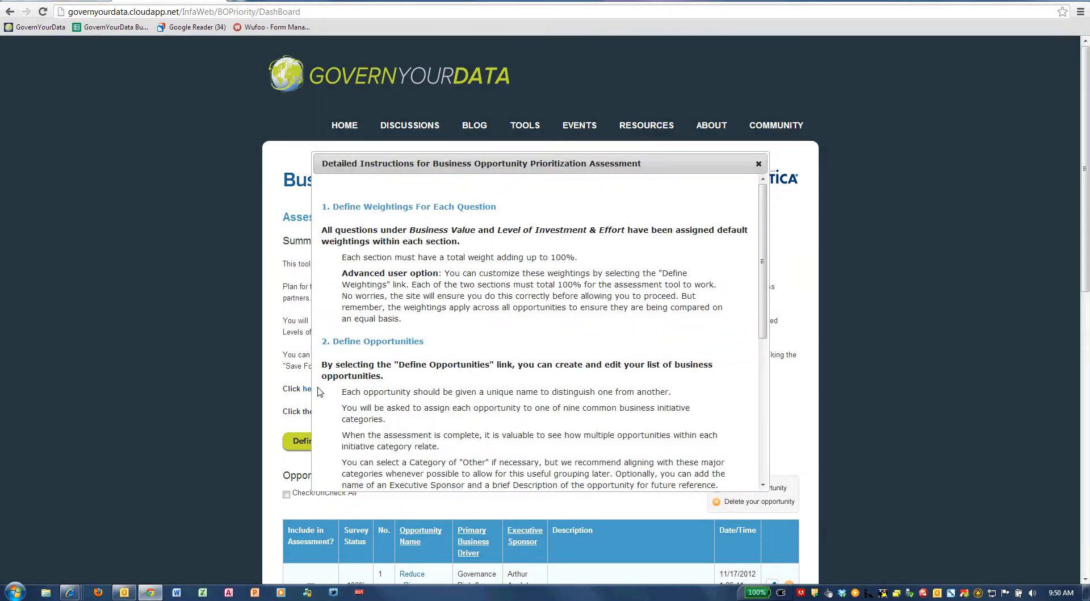
pyautogui.scroll(-3, 603, 394)
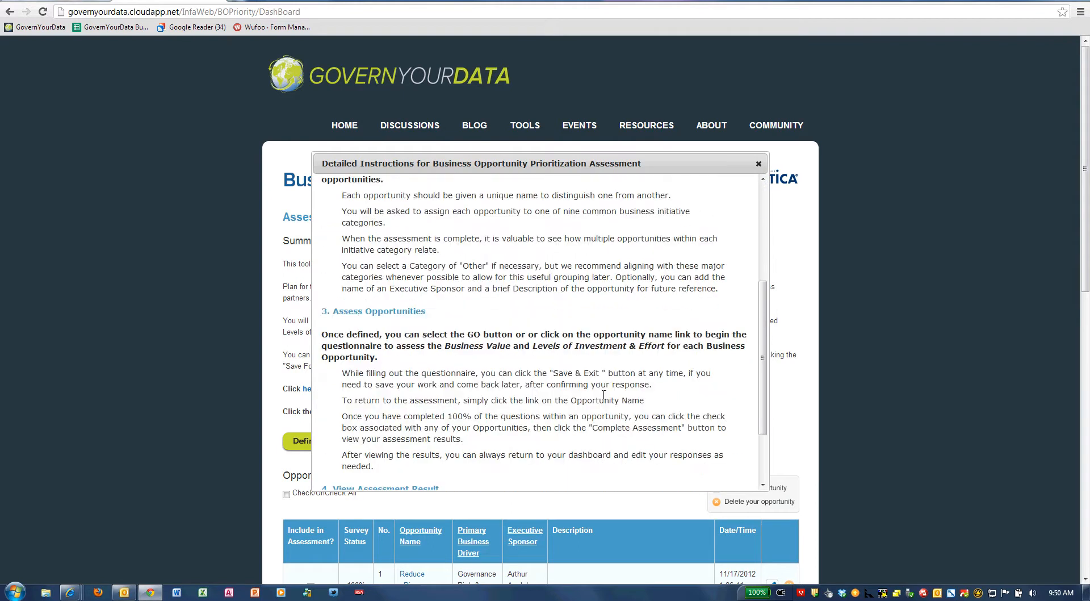
pyautogui.click(759, 164)
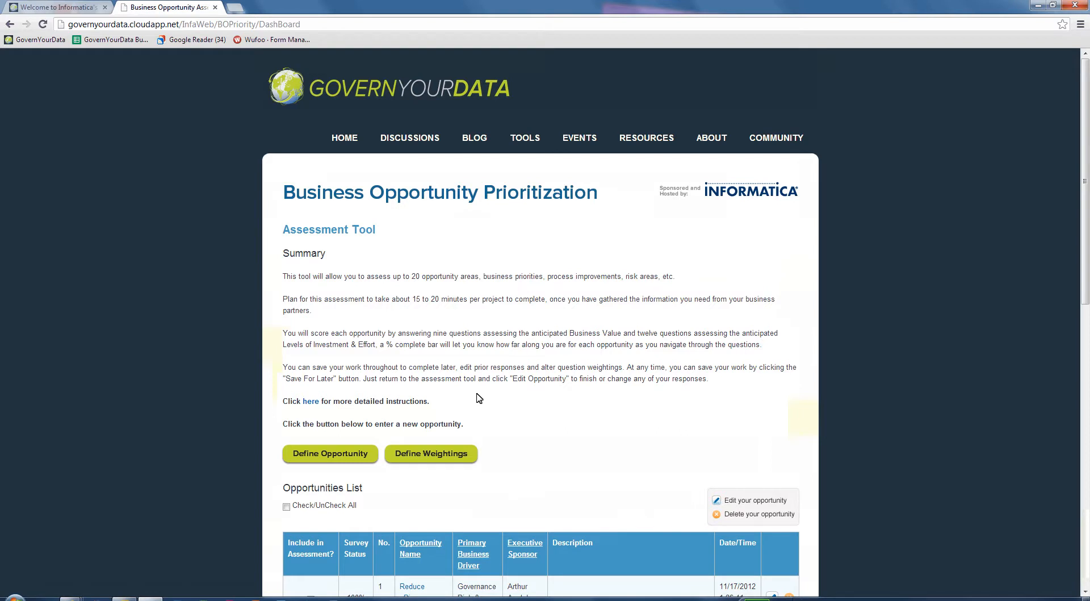
pyautogui.scroll(-1, 478, 398)
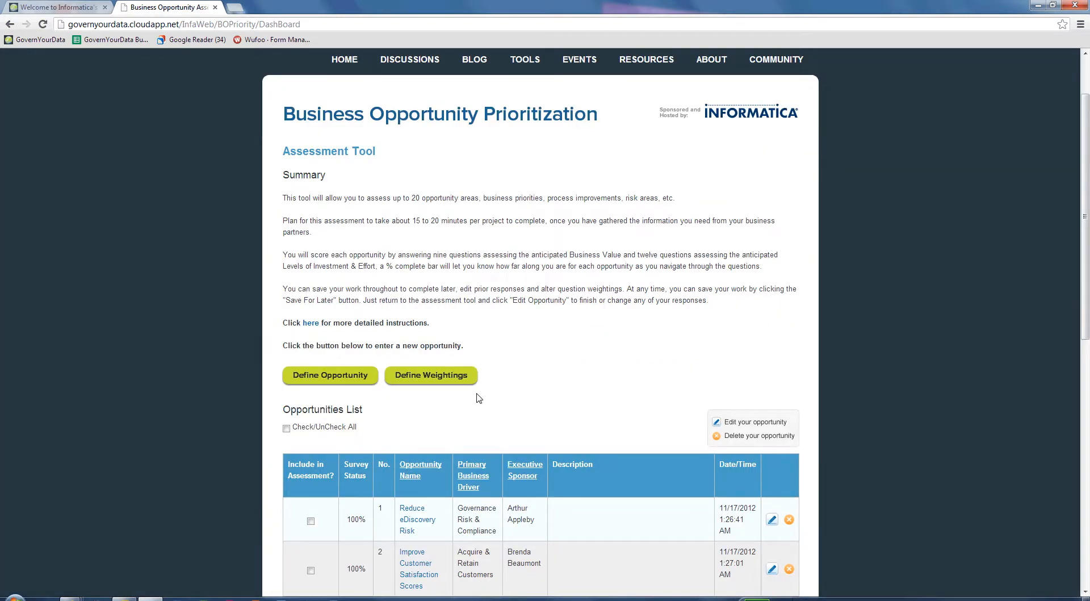
pyautogui.scroll(-4, 478, 398)
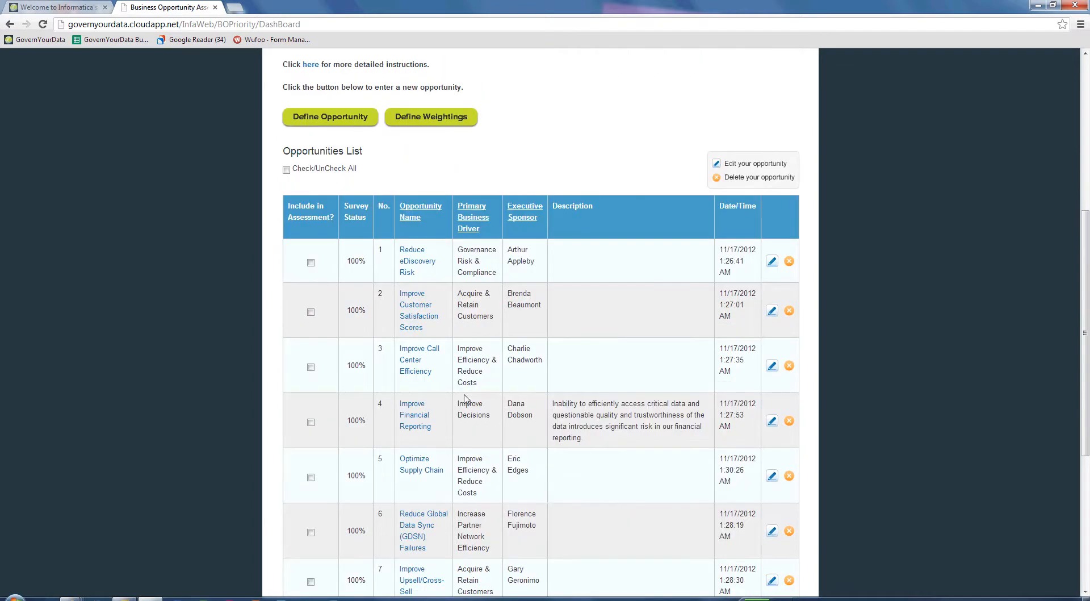
pyautogui.scroll(-1, 464, 397)
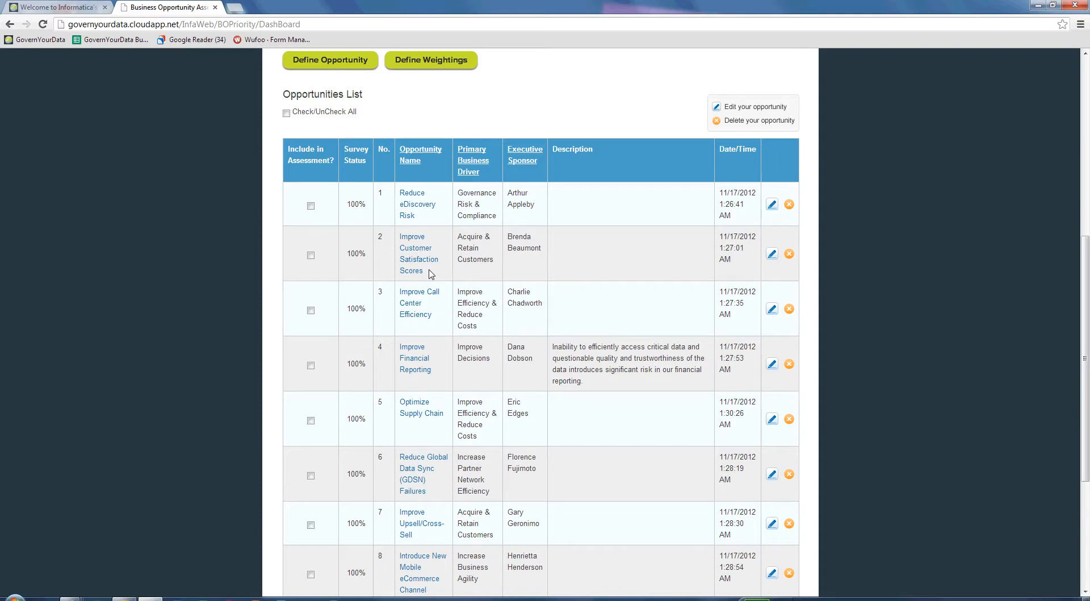
# Start defining a new opportunity and name it "Ensure Sarbanes-Oxley Compliance"
pyautogui.scroll(5, 430, 273)
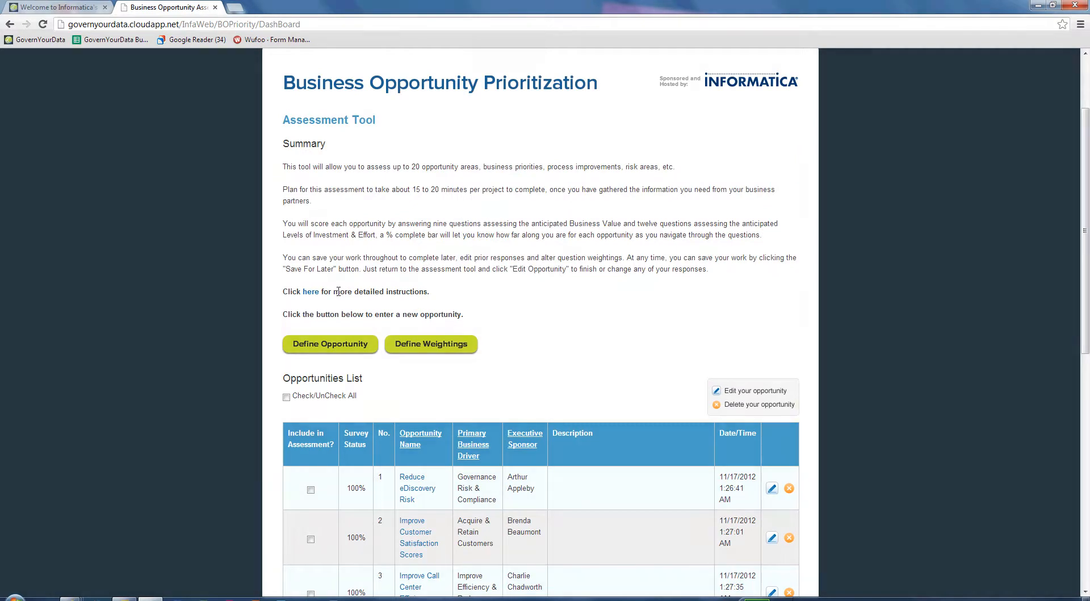
pyautogui.click(334, 347)
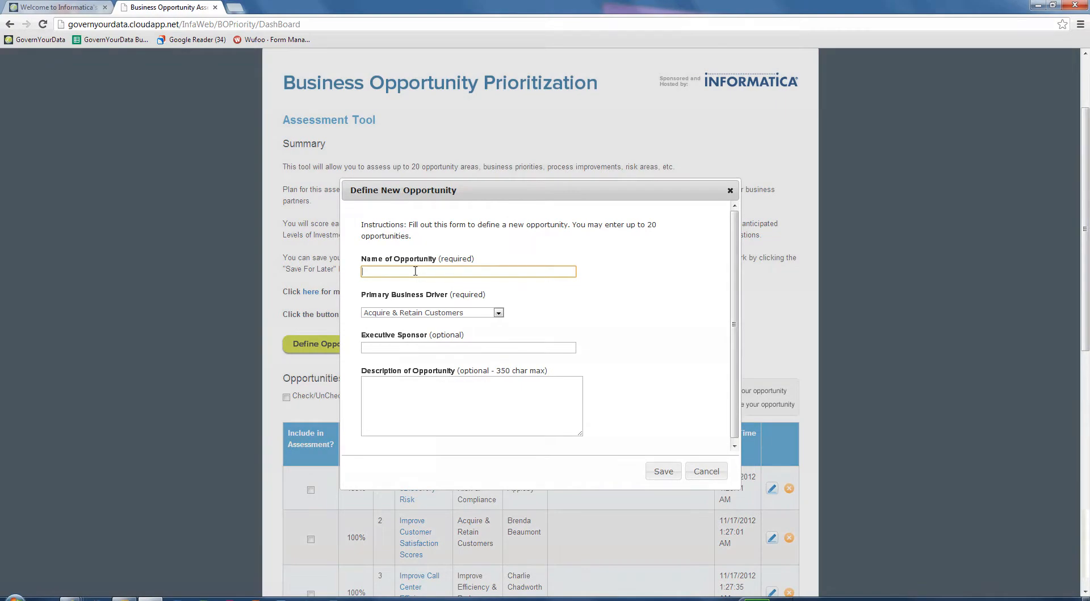
pyautogui.write('Ens')
pyautogui.press('BackSpace')
pyautogui.press('BackSpace')
pyautogui.press('BackSpace')
pyautogui.write('Ensure')
pyautogui.write(' Sarbanes-Oxl')
pyautogui.write('ey Cop')
pyautogui.write('ml')
pyautogui.press('BackSpace')
pyautogui.press('BackSpace')
pyautogui.press('BackSpace')
pyautogui.write('mop')
pyautogui.press('BackSpace')
pyautogui.press('BackSpace')
pyautogui.write('plliance')
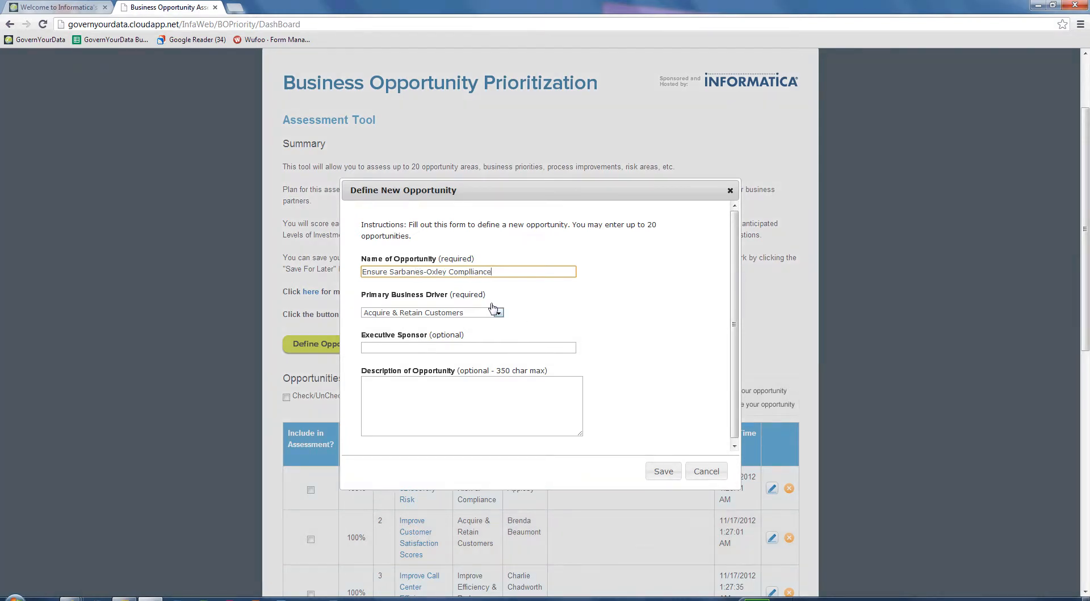
pyautogui.click(473, 272)
pyautogui.press('BackSpace')
# Set the primary business driver to Governance Risk & Compliance, enter the executive sponsor's name, and save the new opportunity
pyautogui.click(498, 312)
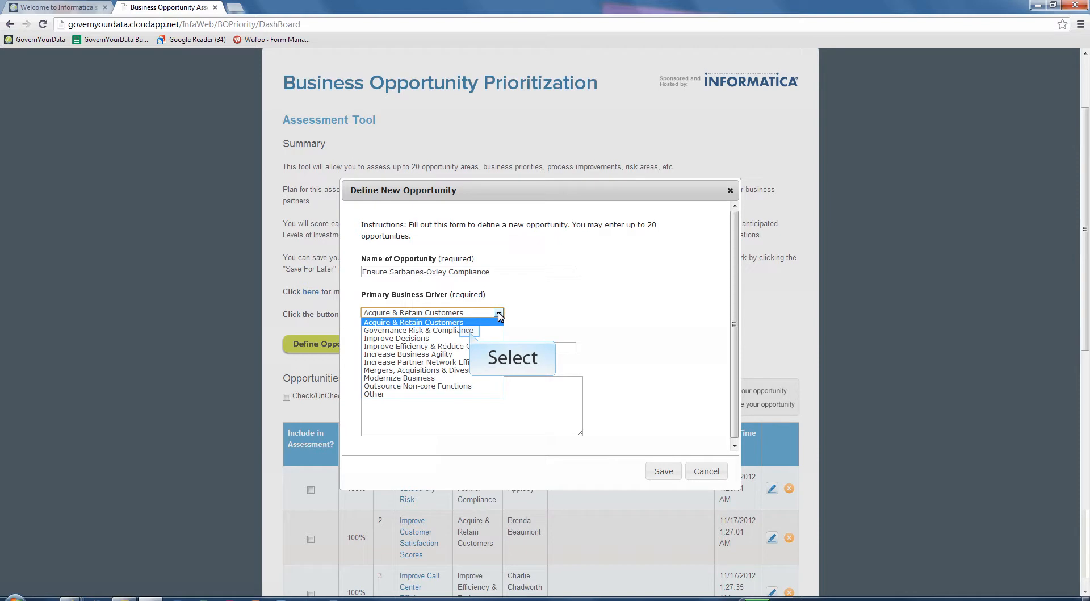
pyautogui.click(471, 330)
pyautogui.click(469, 348)
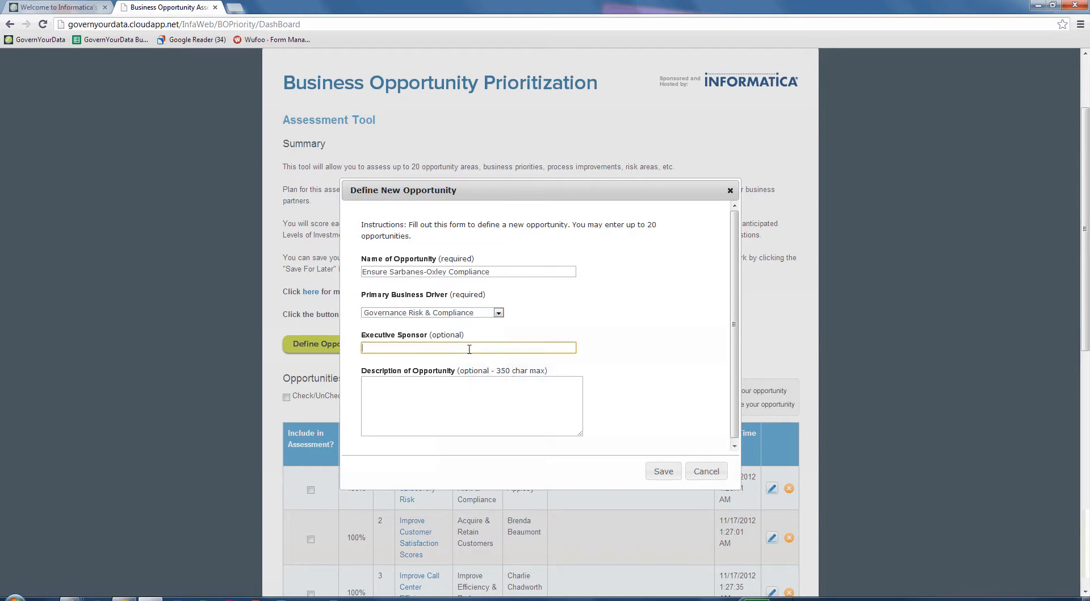
pyautogui.write('Joe Smith')
pyautogui.press('Tab')
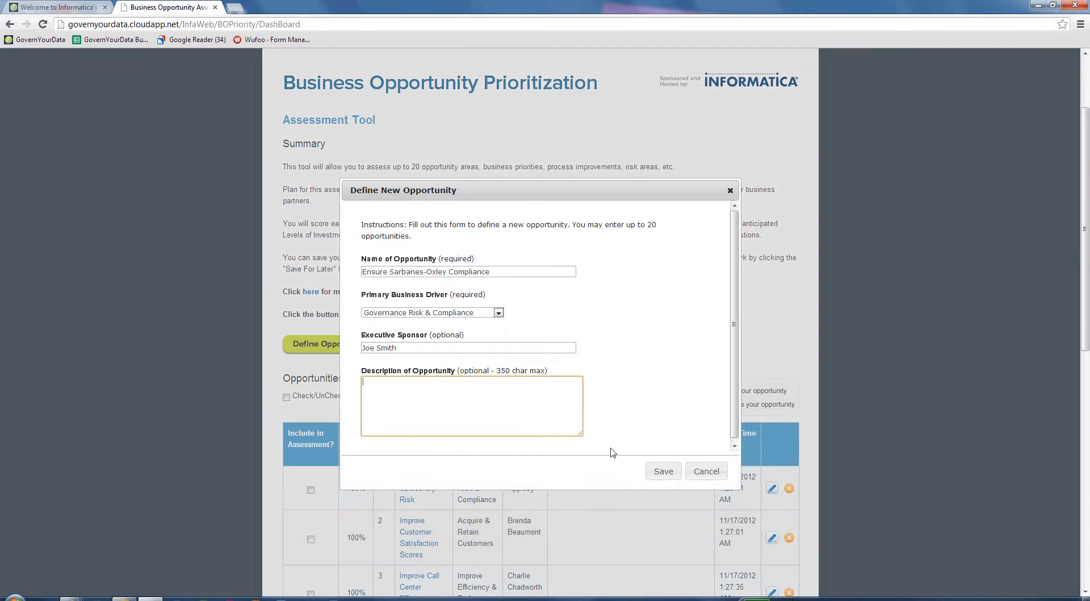
pyautogui.click(662, 470)
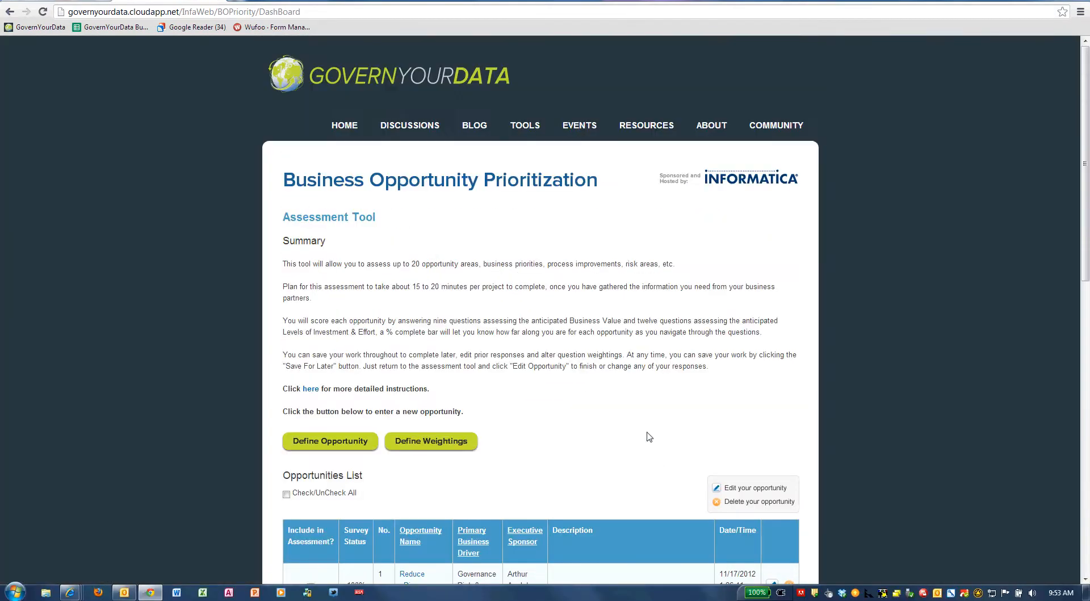
# Open the assessment questionnaire for the Ensure Sarbanes-Oxley Compliance opportunity in the Opportunities List
pyautogui.scroll(-5, 647, 437)
pyautogui.scroll(-6, 647, 437)
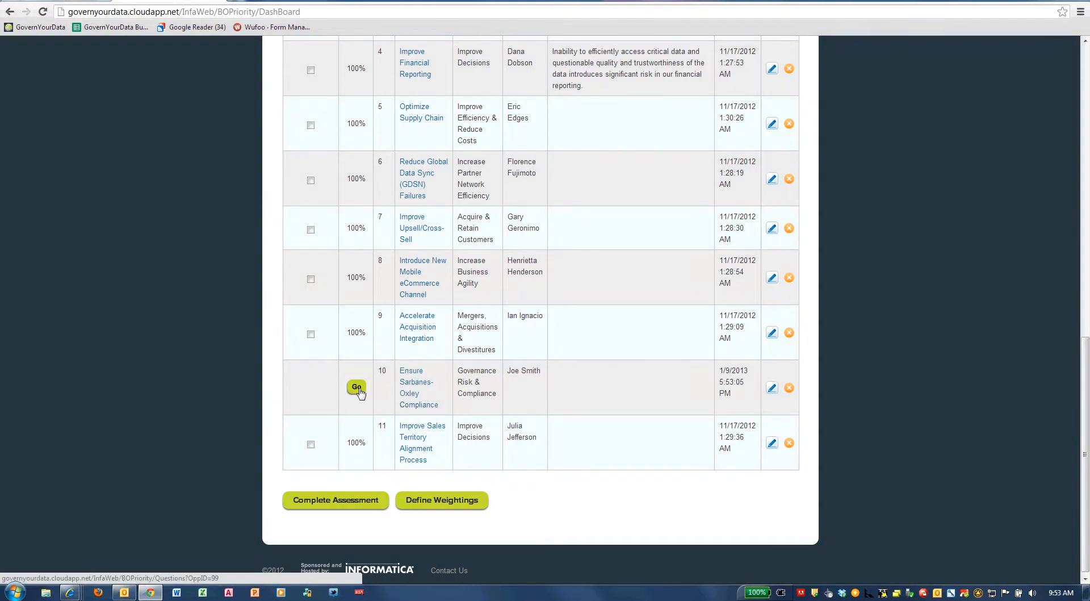
pyautogui.click(356, 387)
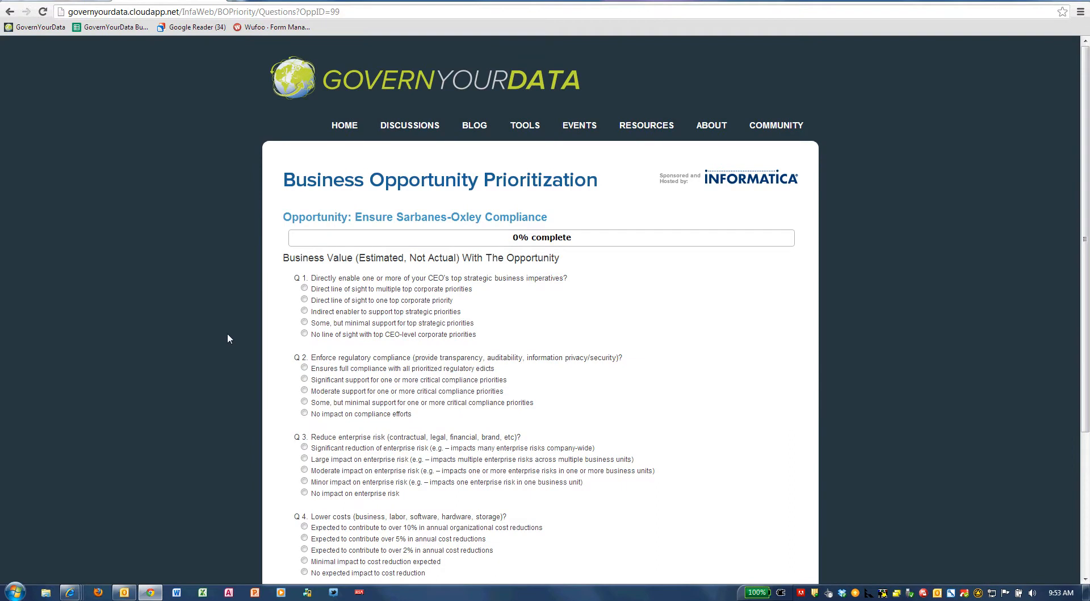
# Look through the first three questionnaire pages, examining the Business Value and Level of Investment questions, and return to page 2
pyautogui.scroll(-2, 227, 332)
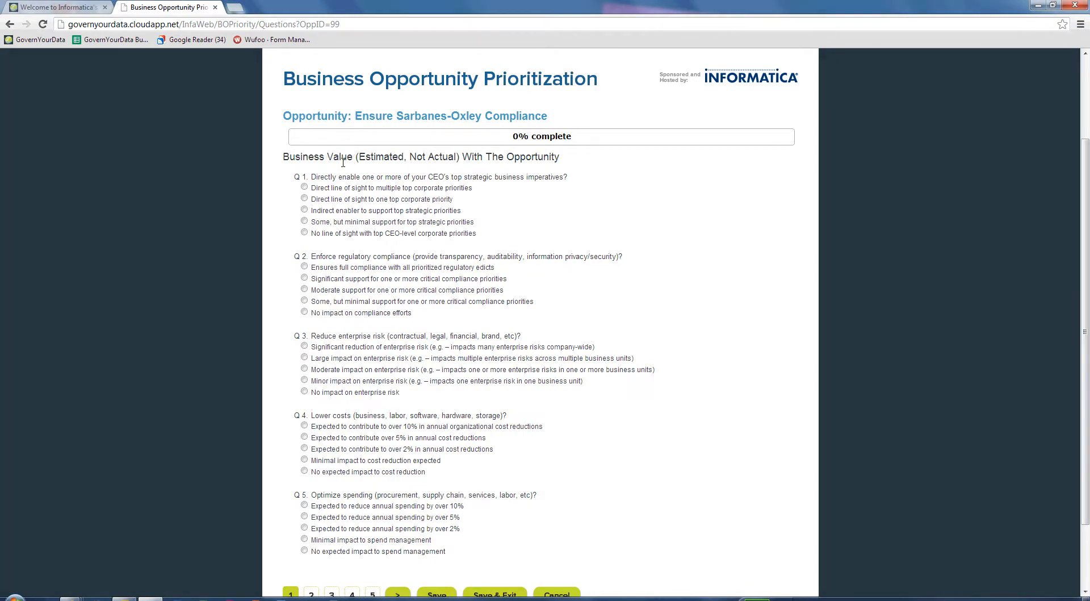
pyautogui.scroll(-3, 198, 305)
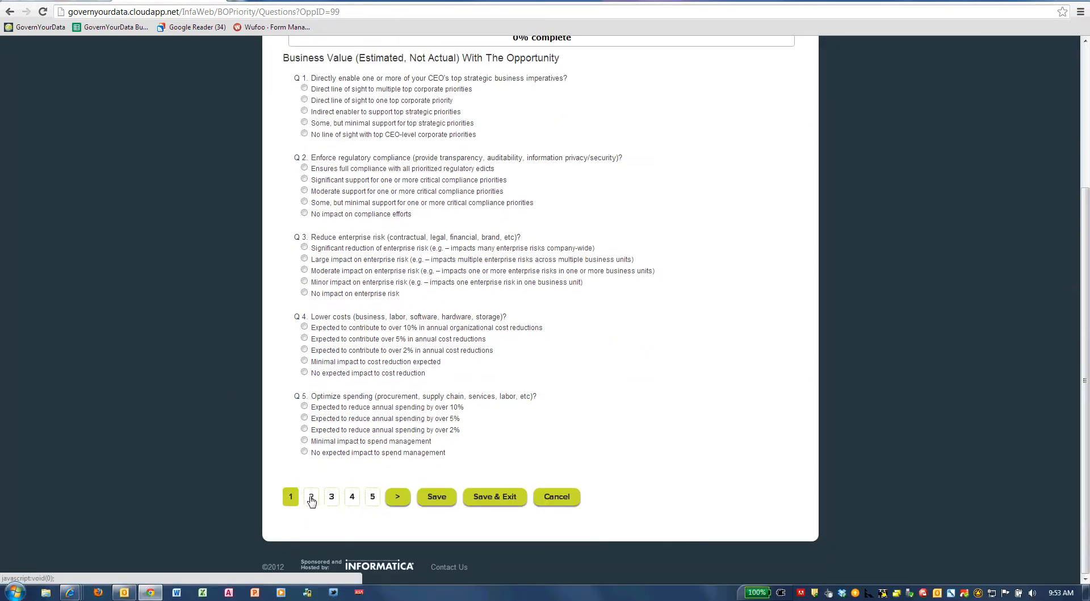
pyautogui.click(311, 498)
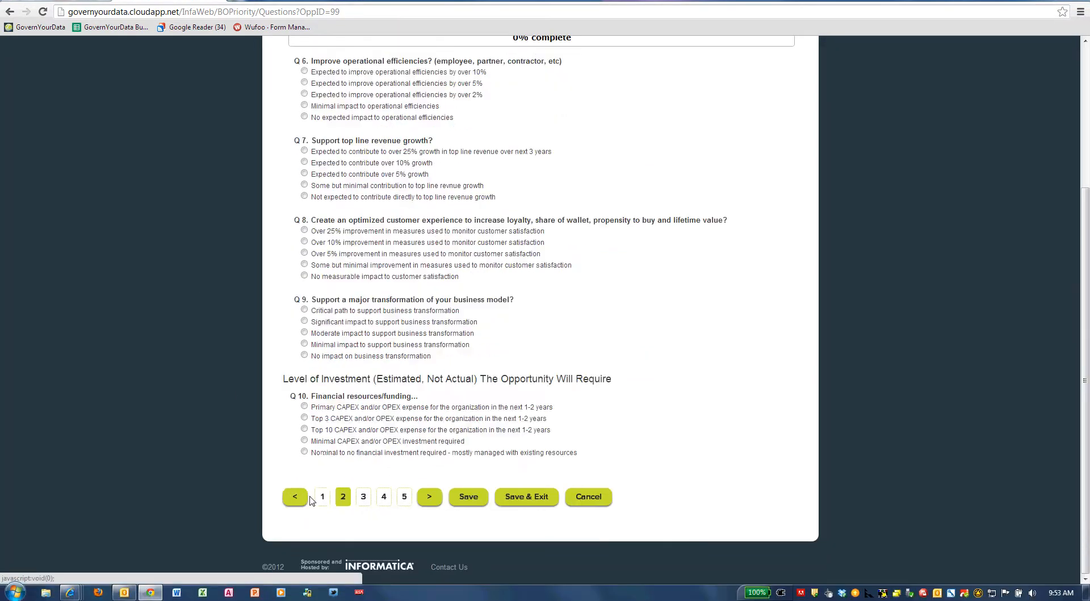
pyautogui.moveTo(282, 379); pyautogui.dragTo(569, 384)
pyautogui.click(476, 467)
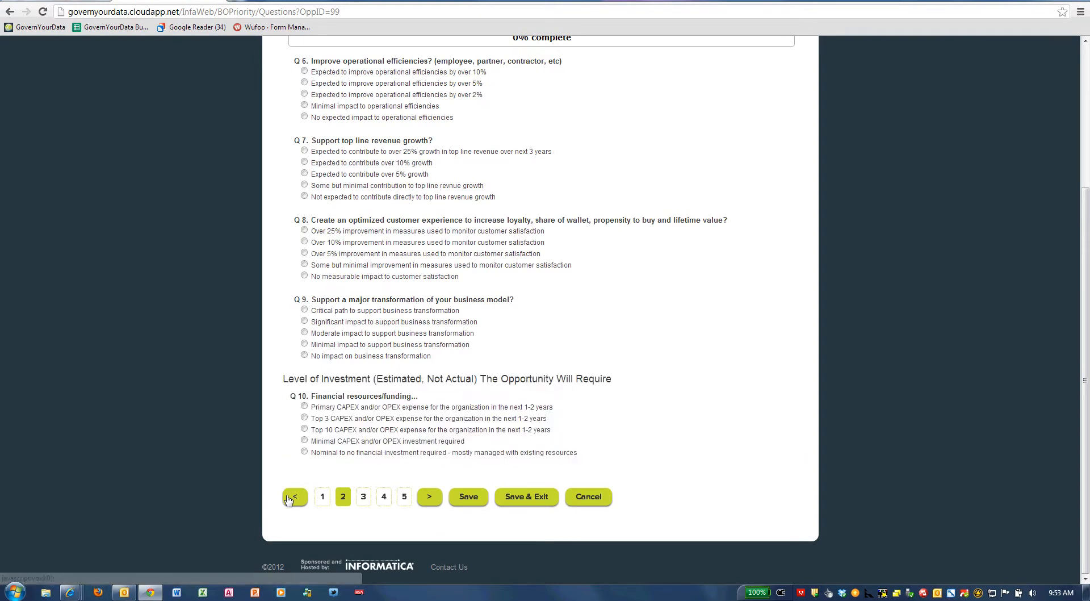
pyautogui.click(316, 501)
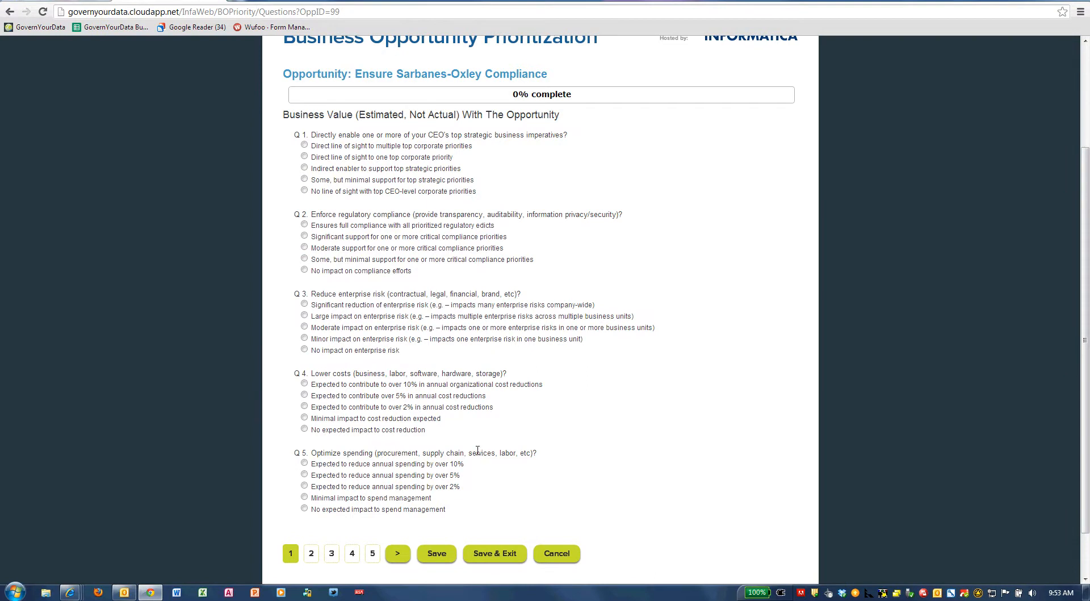
pyautogui.click(311, 552)
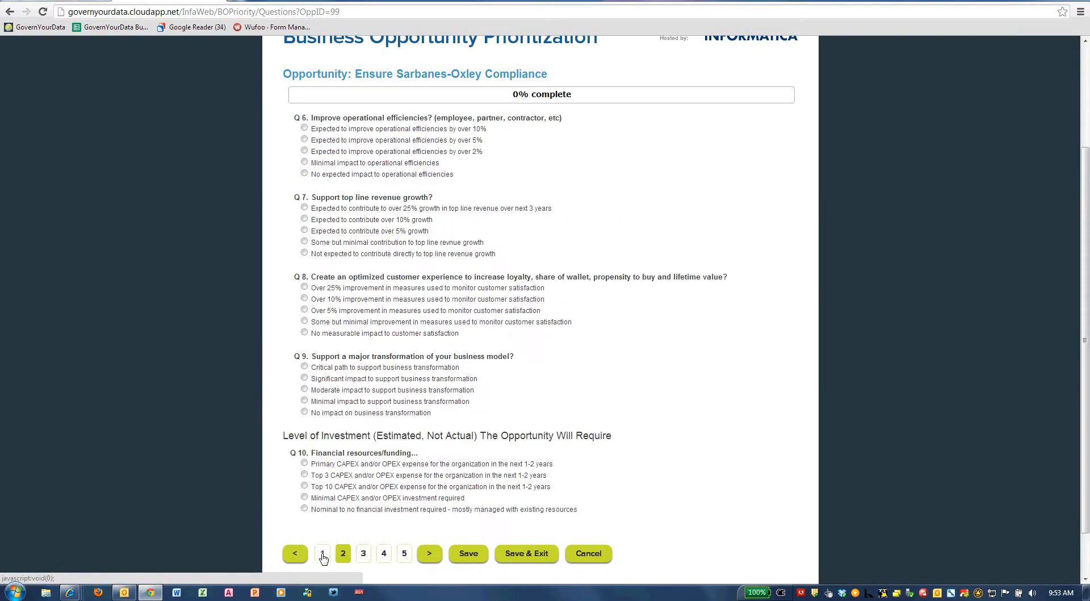
pyautogui.click(385, 553)
pyautogui.scroll(-4, 420, 528)
pyautogui.click(295, 502)
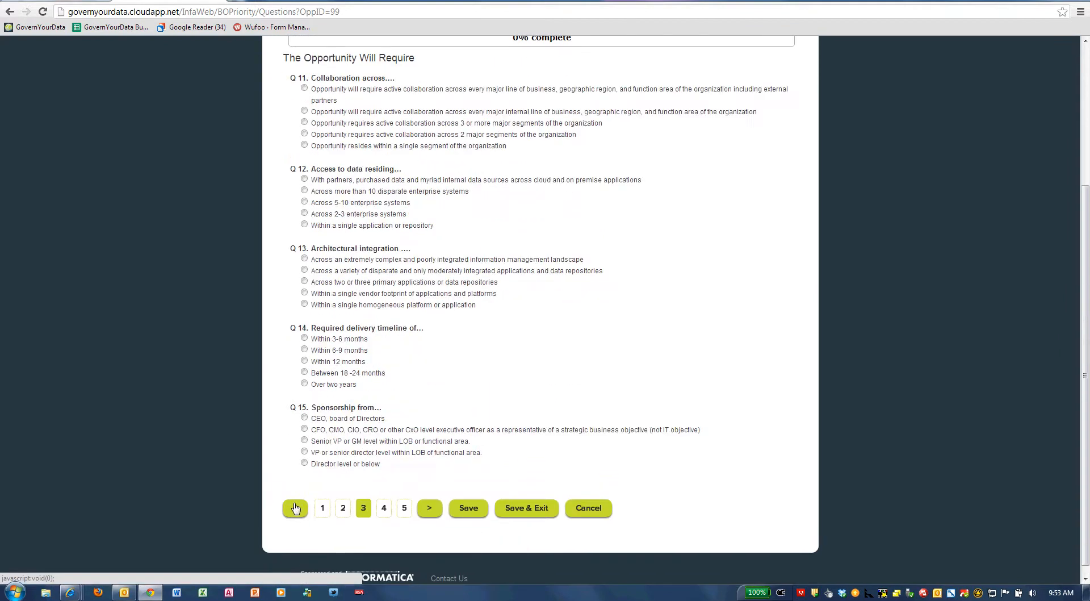
pyautogui.click(296, 503)
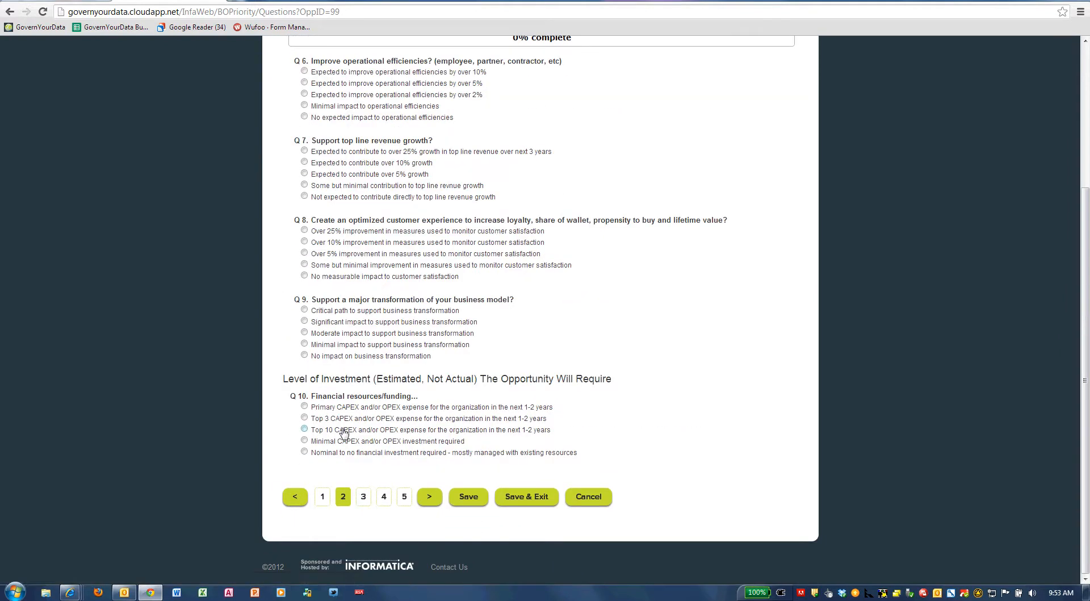
# Answer Q6 "Expected to improve operational efficiencies by over 2%" and Q9 "Significant impact to support business transformation", and save the responses
pyautogui.scroll(1, 365, 457)
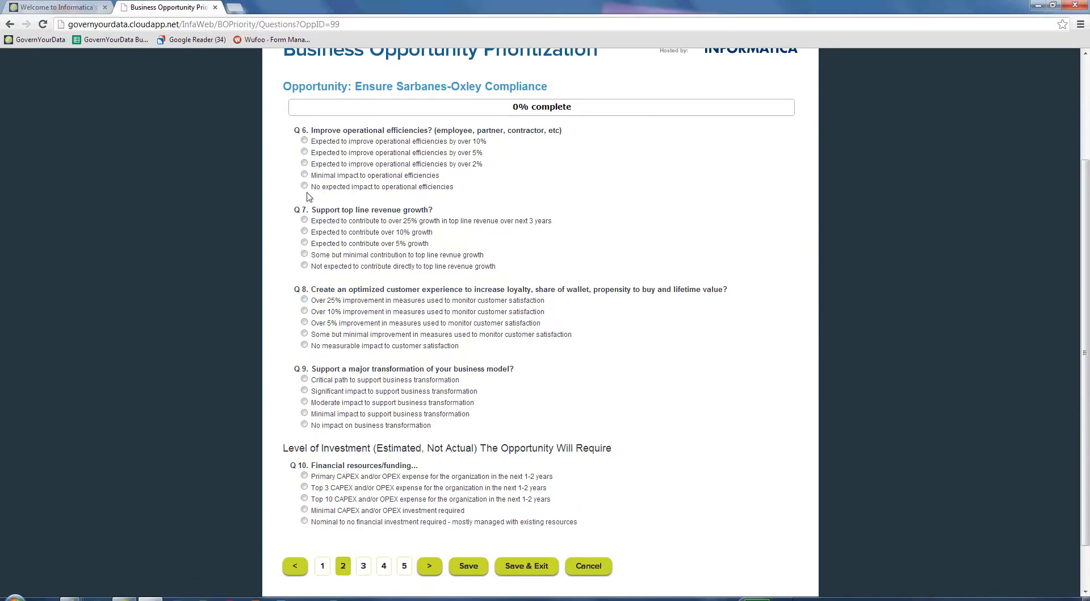
pyautogui.click(305, 162)
pyautogui.click(304, 389)
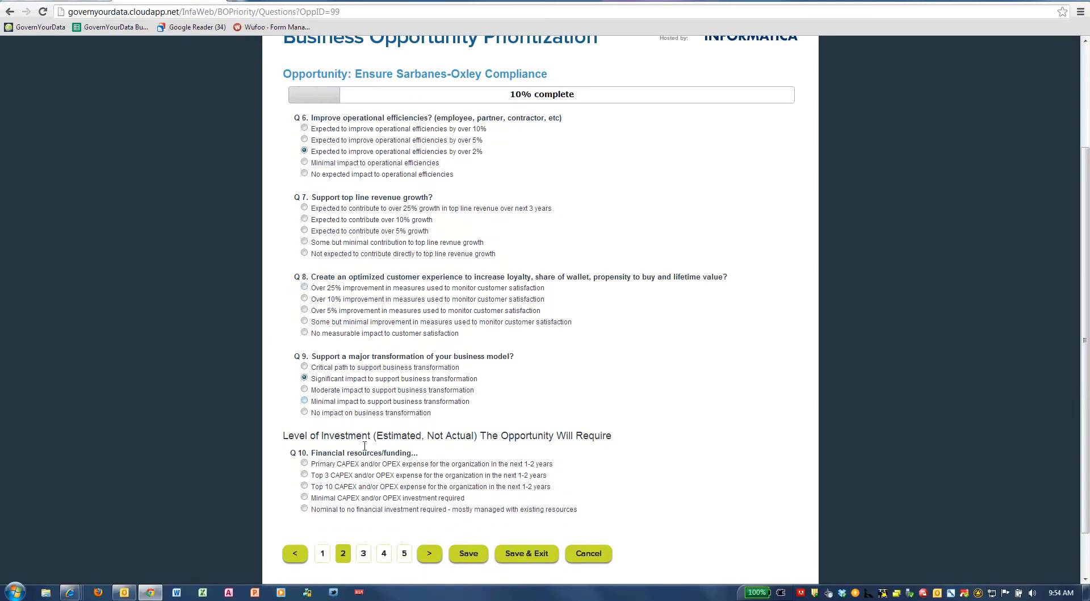
pyautogui.click(465, 554)
pyautogui.scroll(-3, 465, 558)
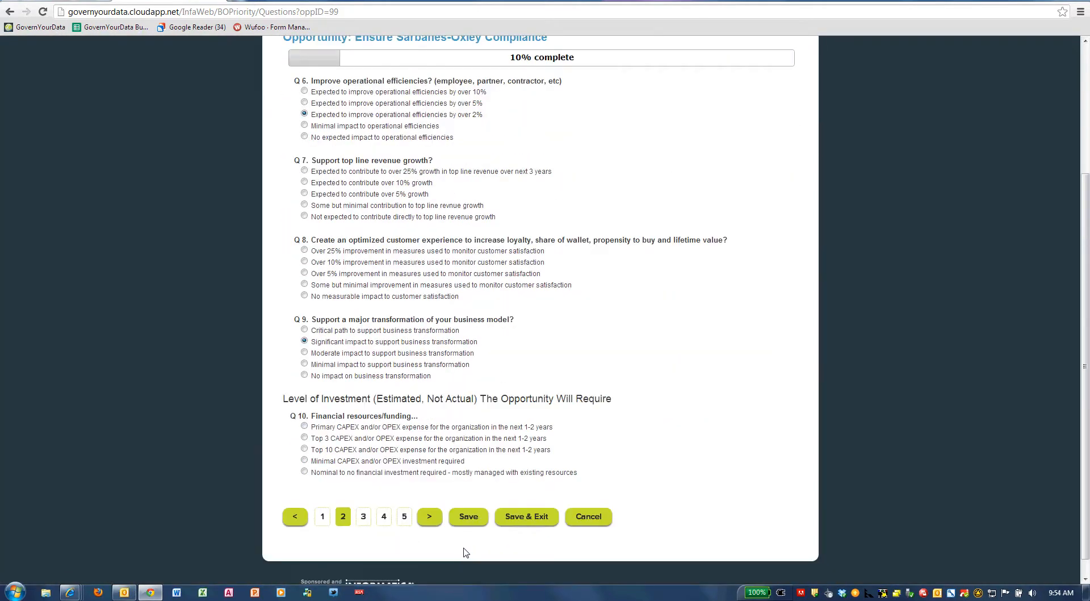
# Save the responses, exit the questionnaire, and check the Ensure Sarbanes-Oxley Compliance entry in the Opportunities List
pyautogui.click(532, 522)
pyautogui.scroll(-3, 549, 442)
pyautogui.scroll(-9, 549, 442)
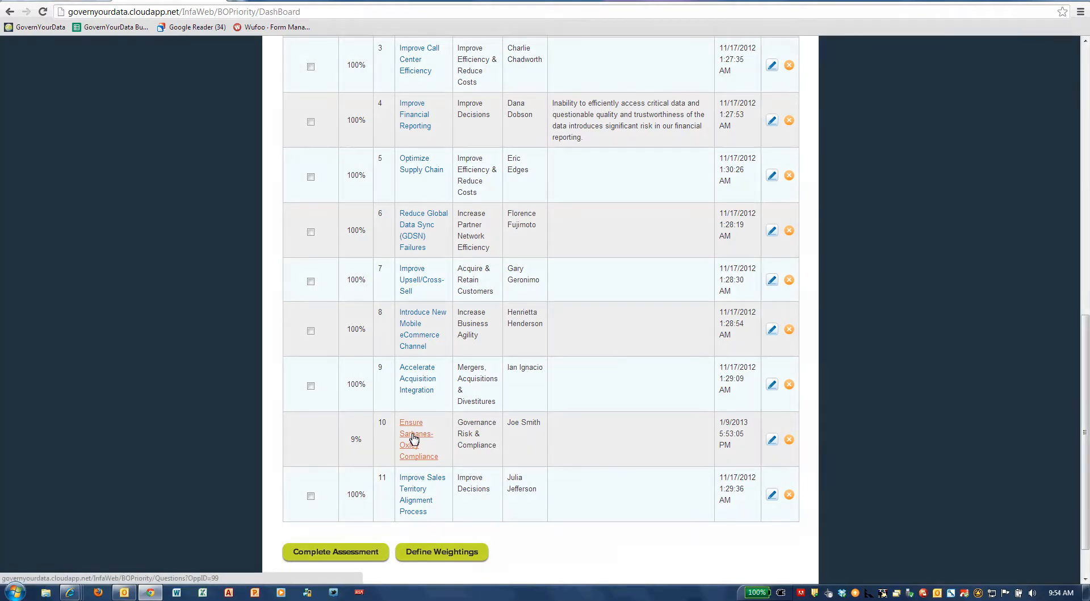
# Include all fully surveyed opportunities in the assessment and complete the assessment
pyautogui.scroll(6, 413, 438)
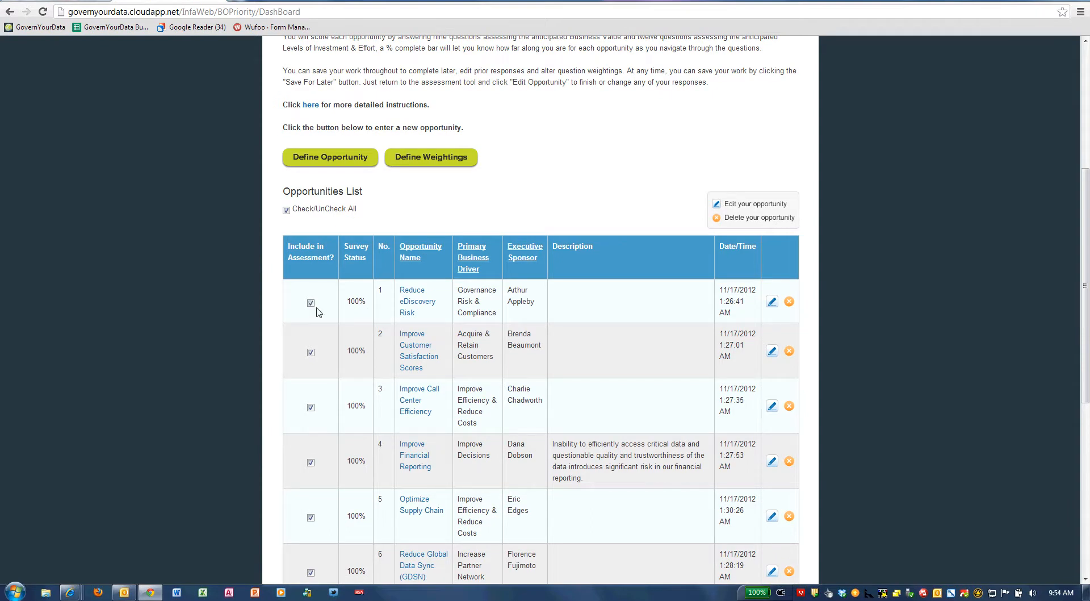
pyautogui.scroll(-3, 285, 366)
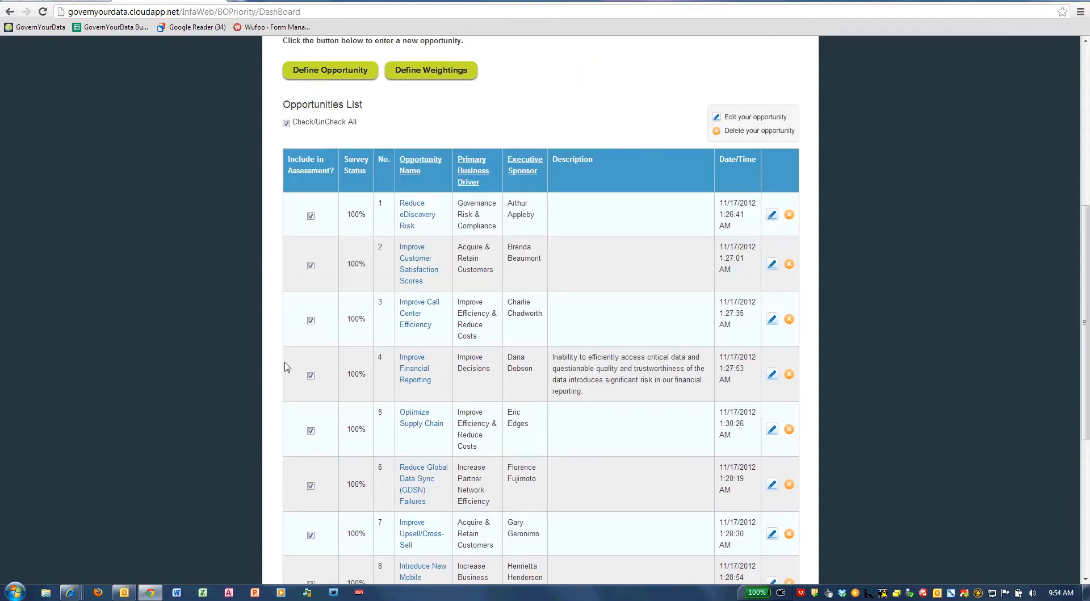
pyautogui.scroll(-5, 286, 366)
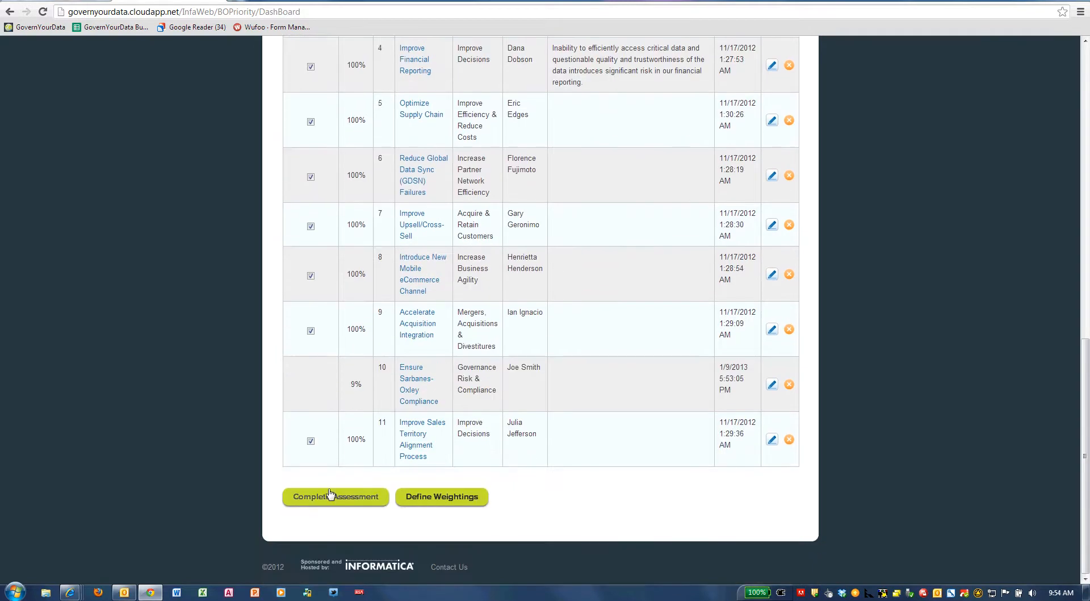
pyautogui.click(352, 497)
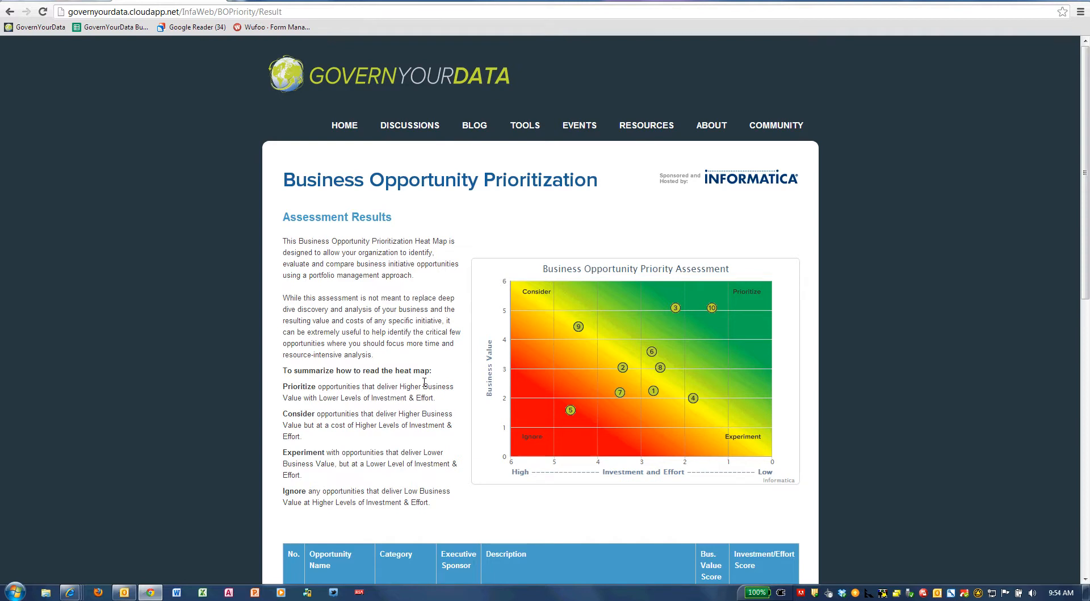
# Examine the heat map and the opportunity score table in the Assessment Results, and return to the dashboard
pyautogui.scroll(-1, 424, 381)
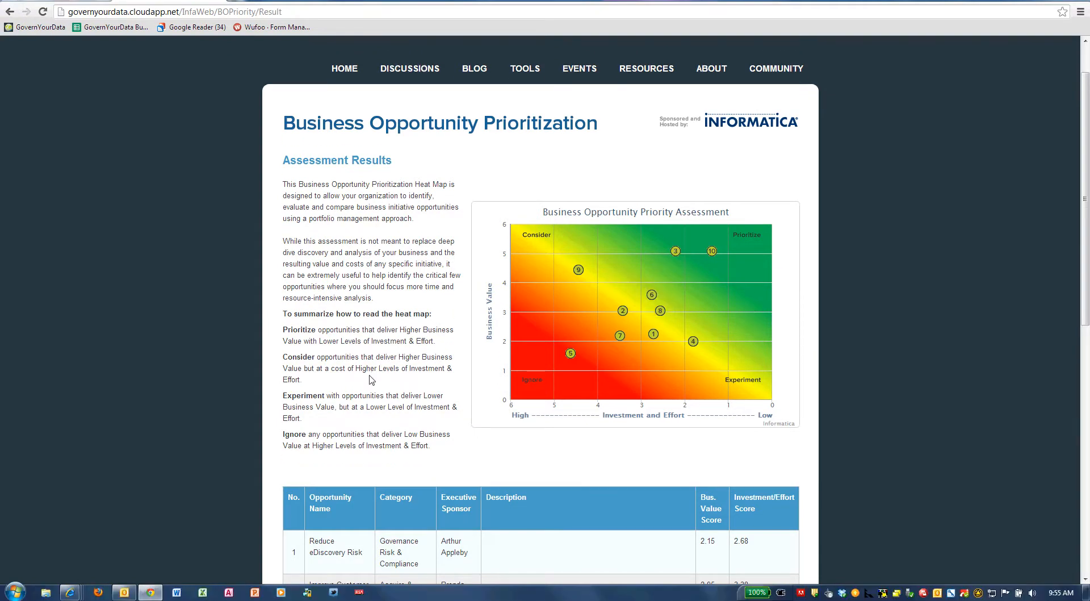
pyautogui.scroll(-5, 348, 395)
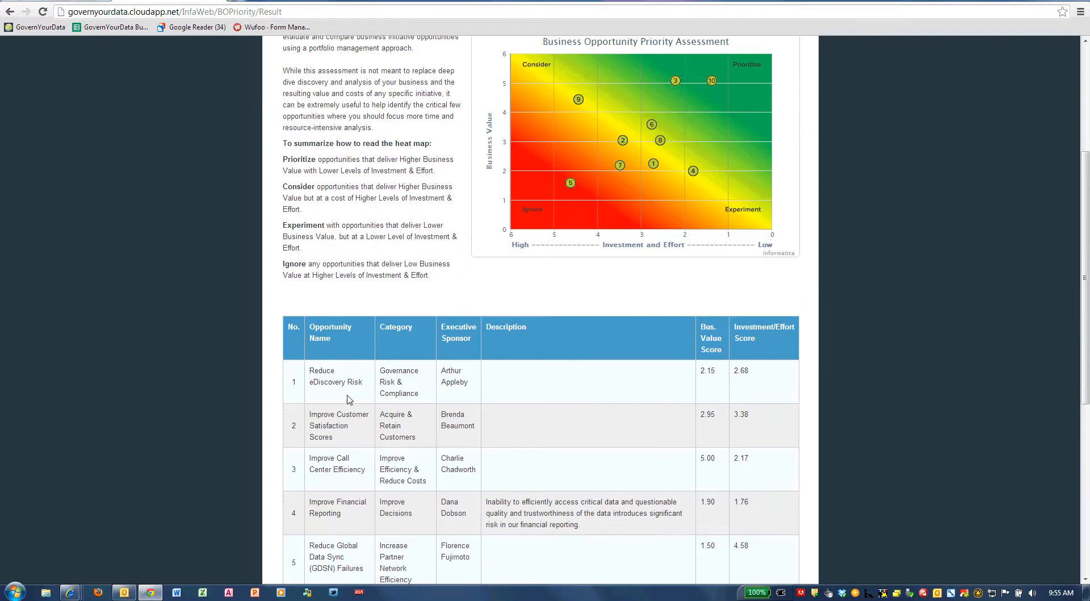
pyautogui.scroll(-4, 348, 399)
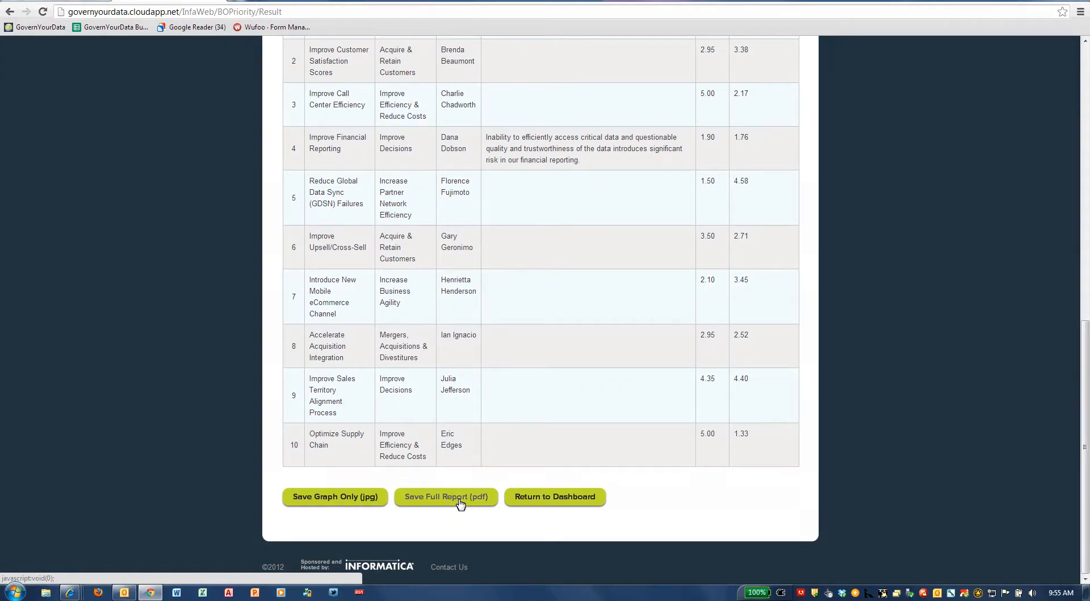
pyautogui.click(536, 498)
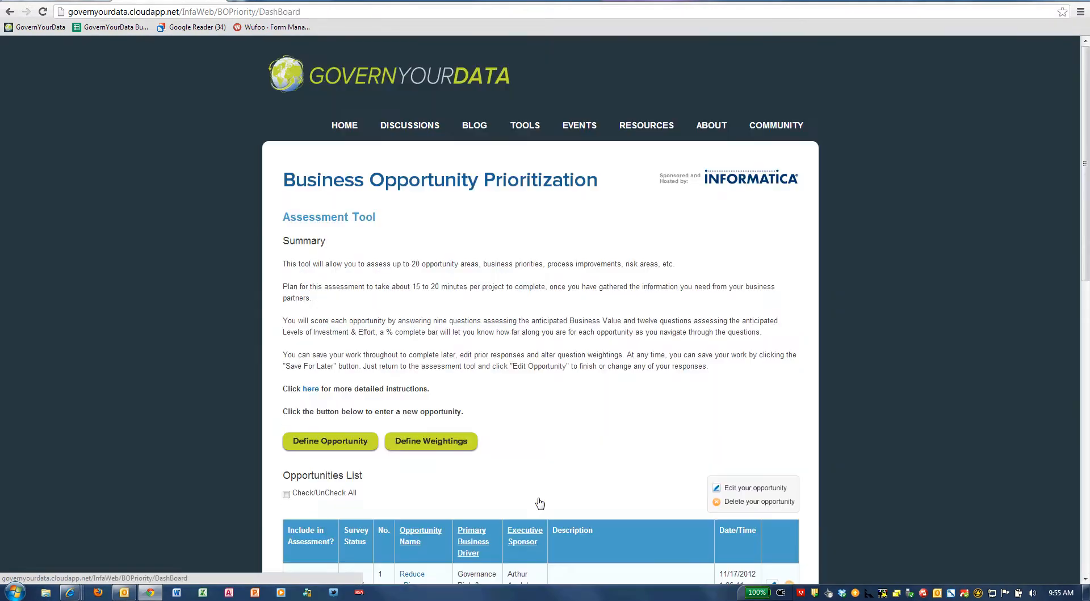
# Sort the Opportunities List by Primary Business Driver
pyautogui.scroll(-3, 538, 499)
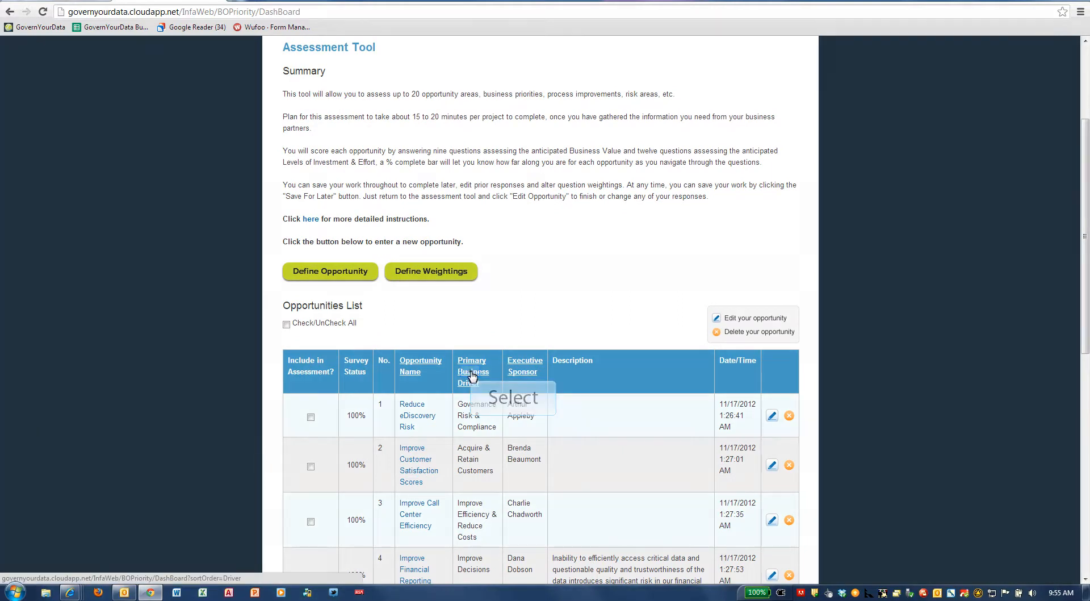
pyautogui.click(470, 381)
pyautogui.scroll(-3, 514, 386)
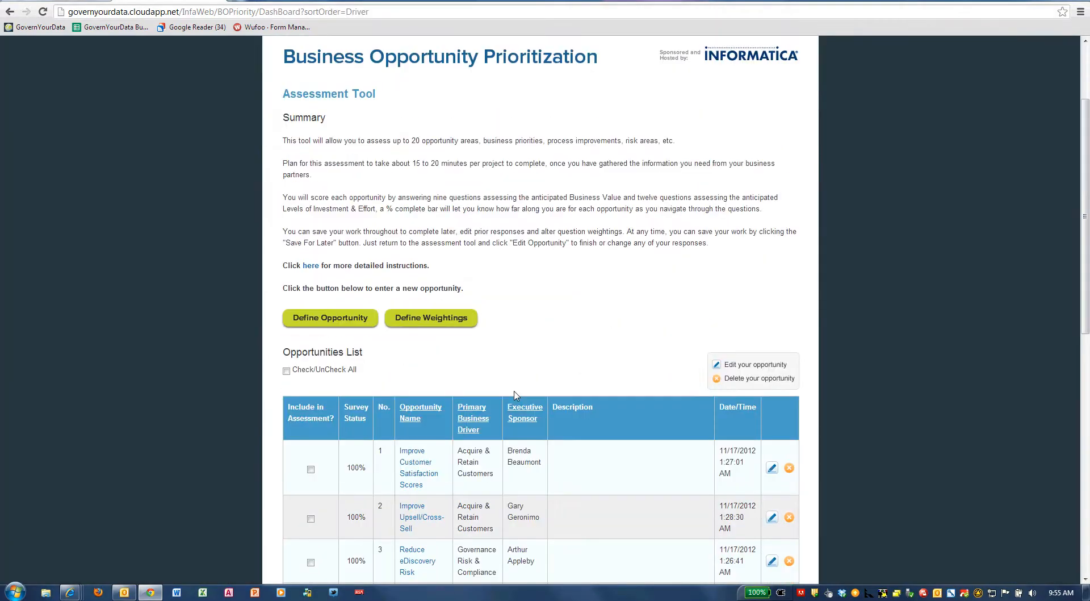
pyautogui.scroll(-1, 499, 375)
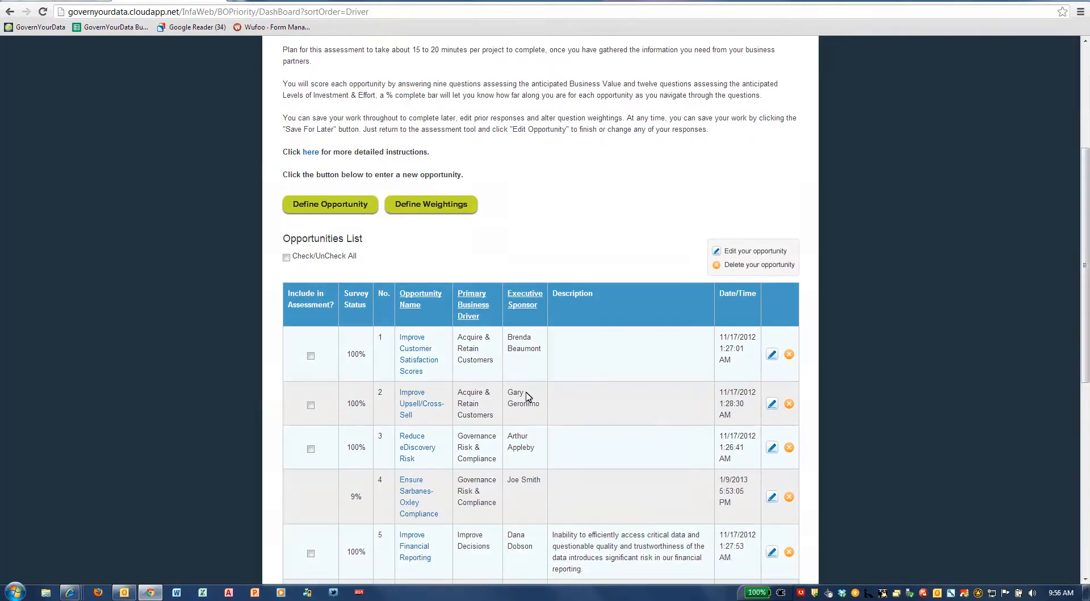
pyautogui.scroll(-1, 527, 396)
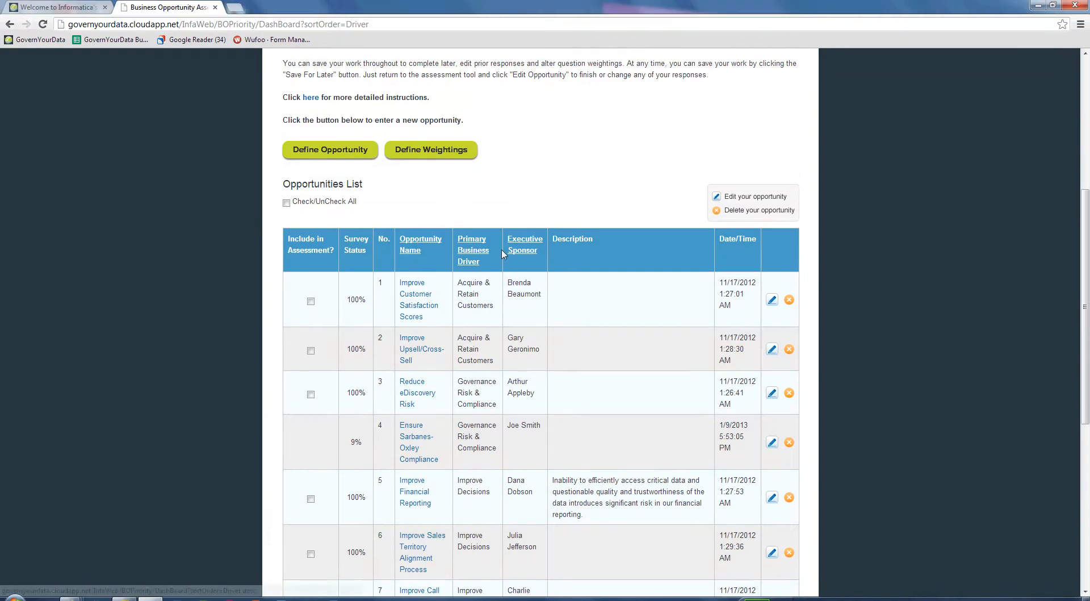
# Include only Improve Customer Satisfaction Scores and Improve Upsell/Cross-Sell in the assessment and complete it
pyautogui.click(311, 301)
pyautogui.click(310, 350)
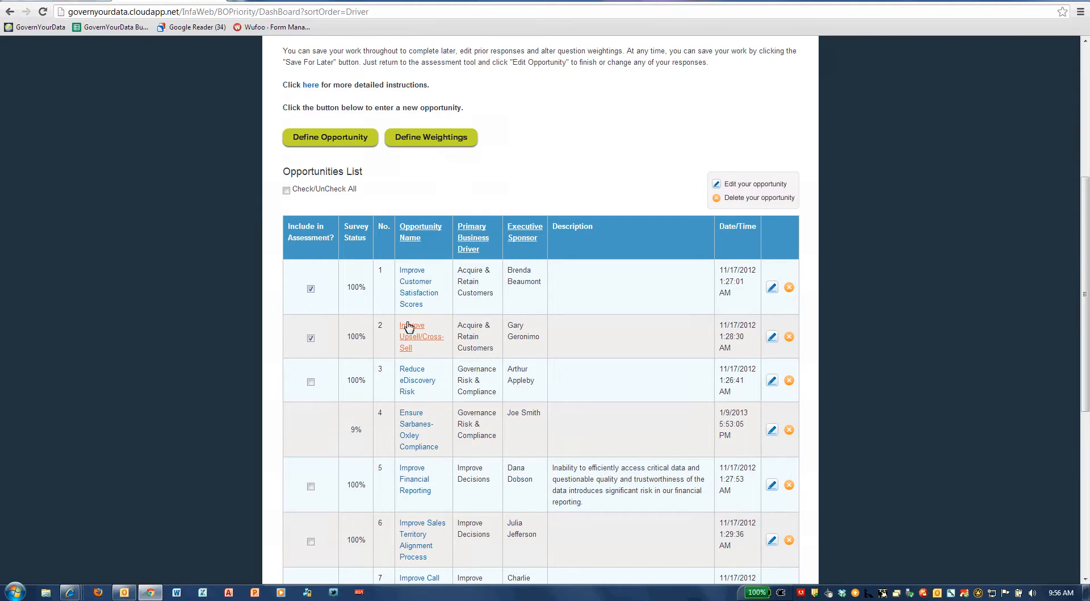
pyautogui.scroll(-7, 280, 385)
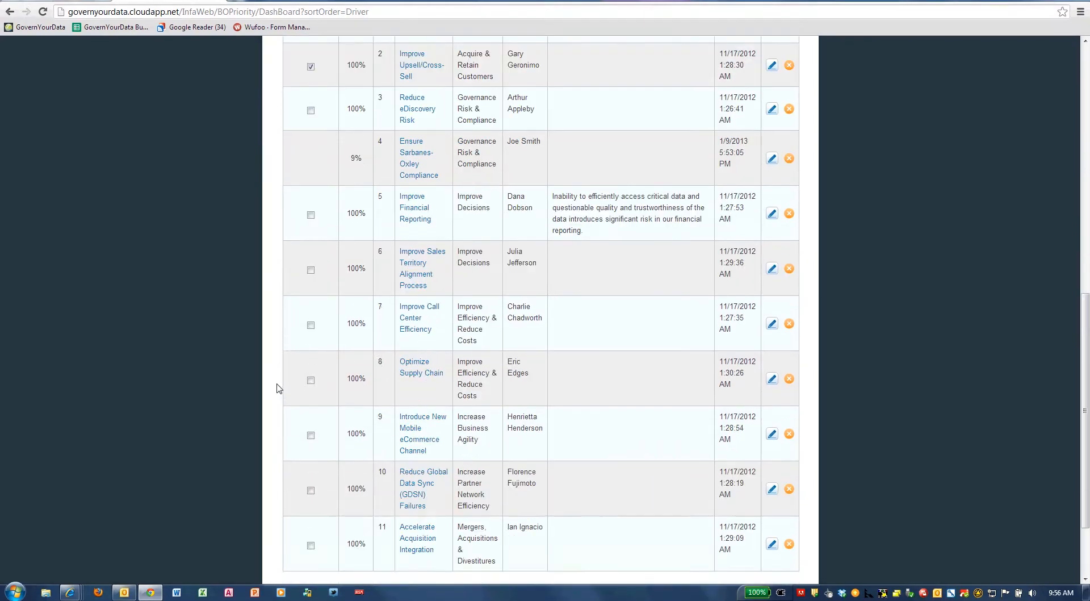
pyautogui.click(353, 499)
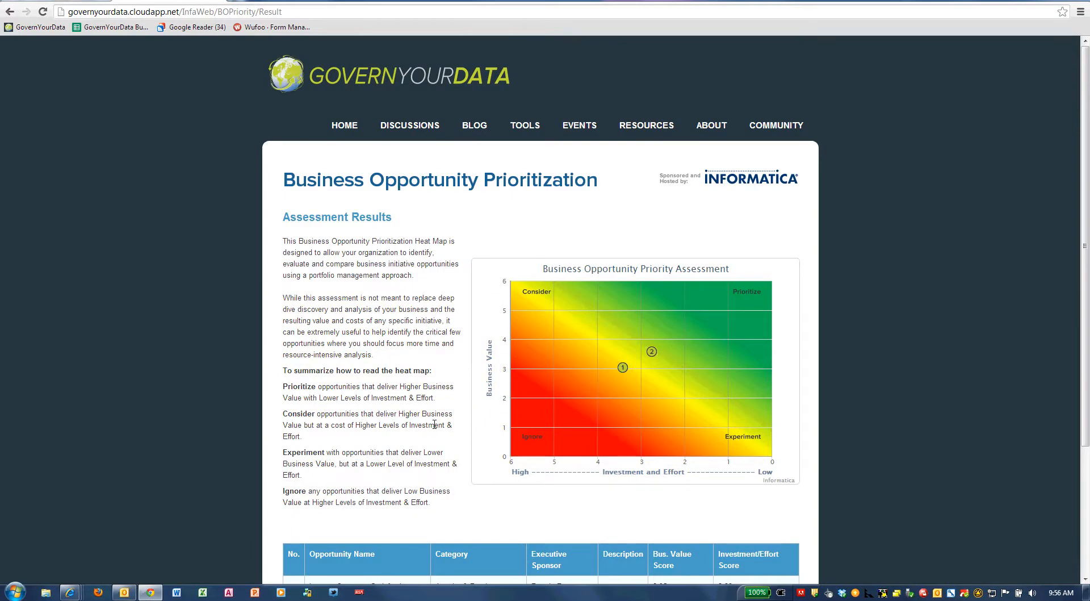
# Examine the heat map and scores for the two Acquire & Retain Customers opportunities, and return to the dashboard
pyautogui.scroll(-2, 434, 424)
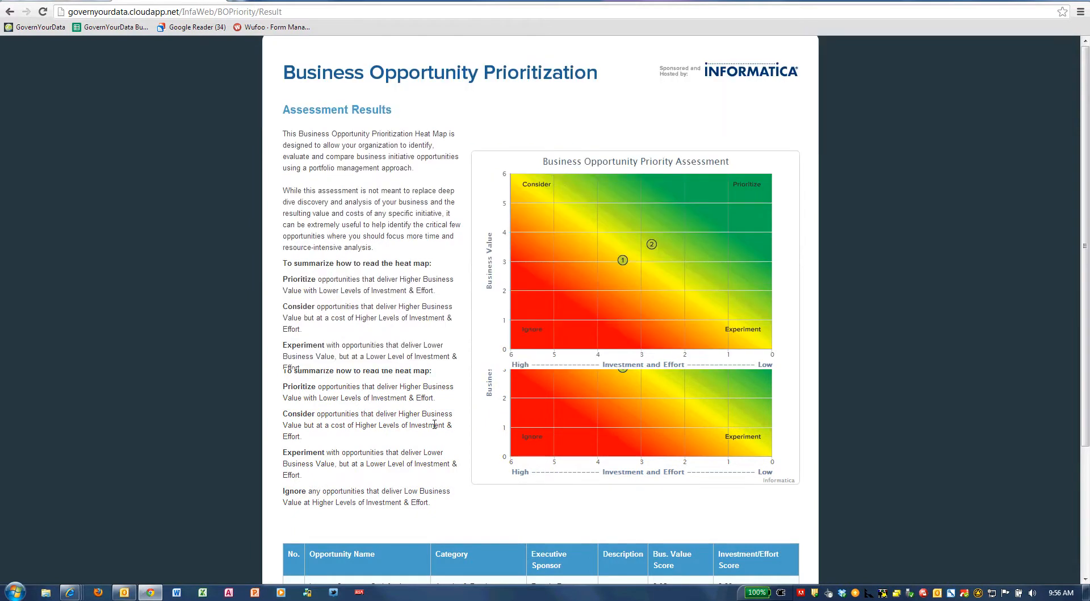
pyautogui.scroll(-2, 434, 426)
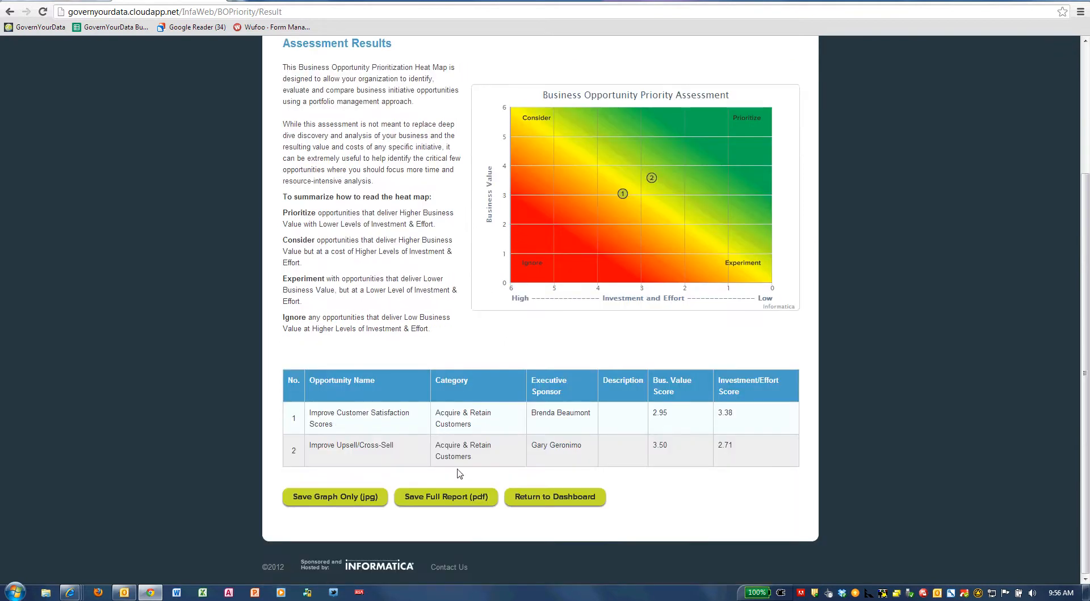
pyautogui.click(561, 498)
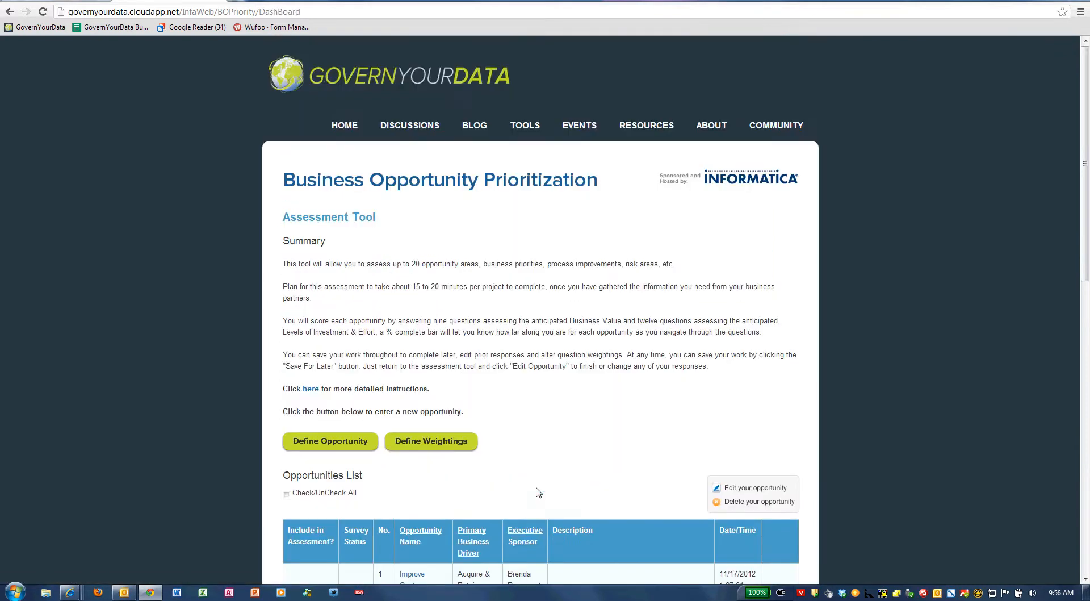
# Open the question weightings and reset the Business Value section to its default percentages
pyautogui.scroll(-3, 500, 481)
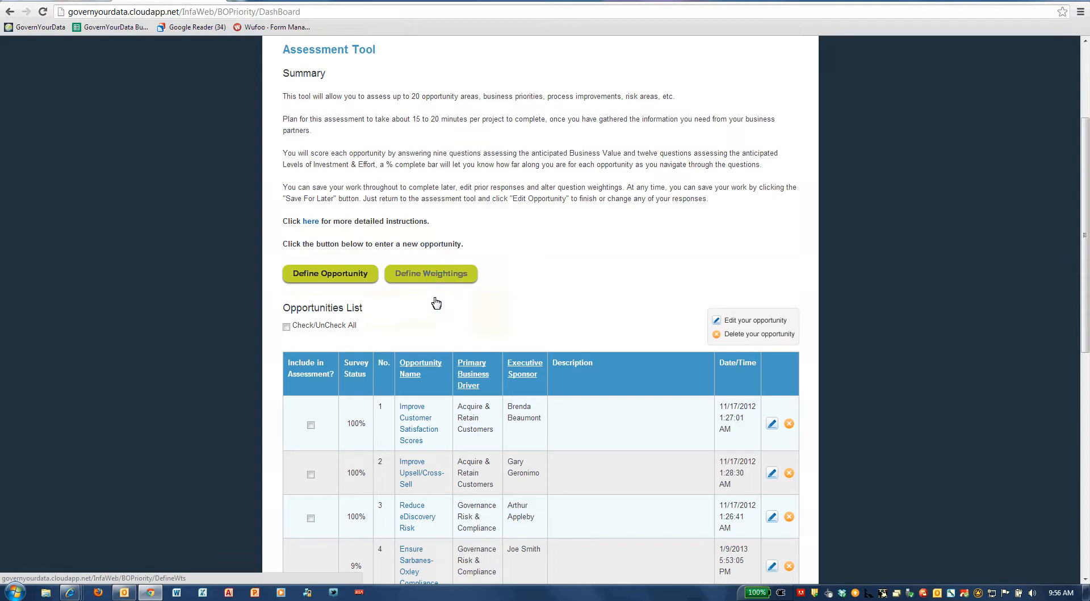
pyautogui.click(436, 281)
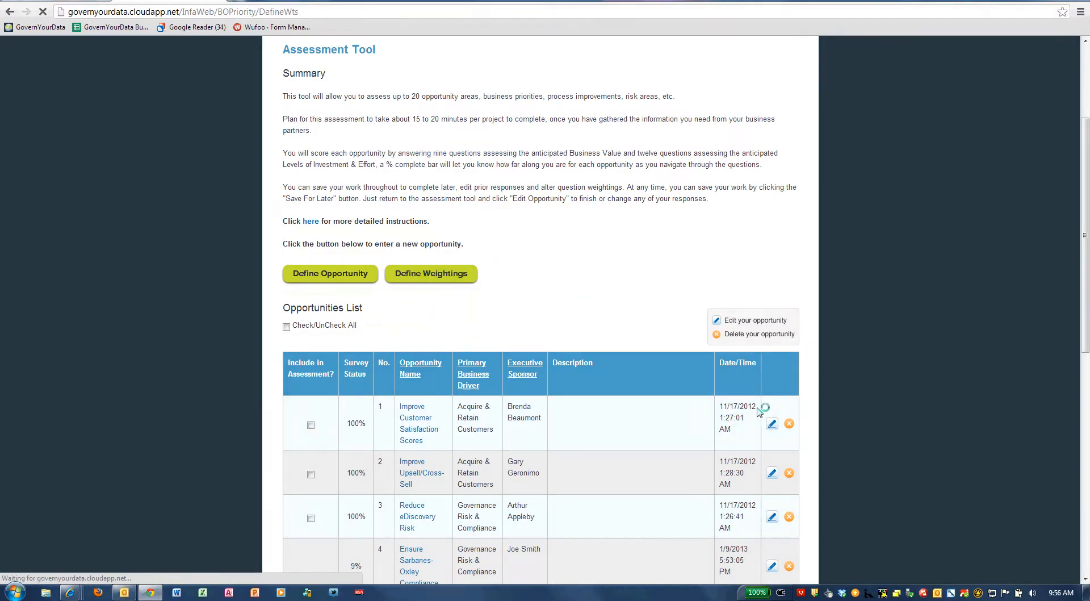
pyautogui.scroll(-4, 762, 412)
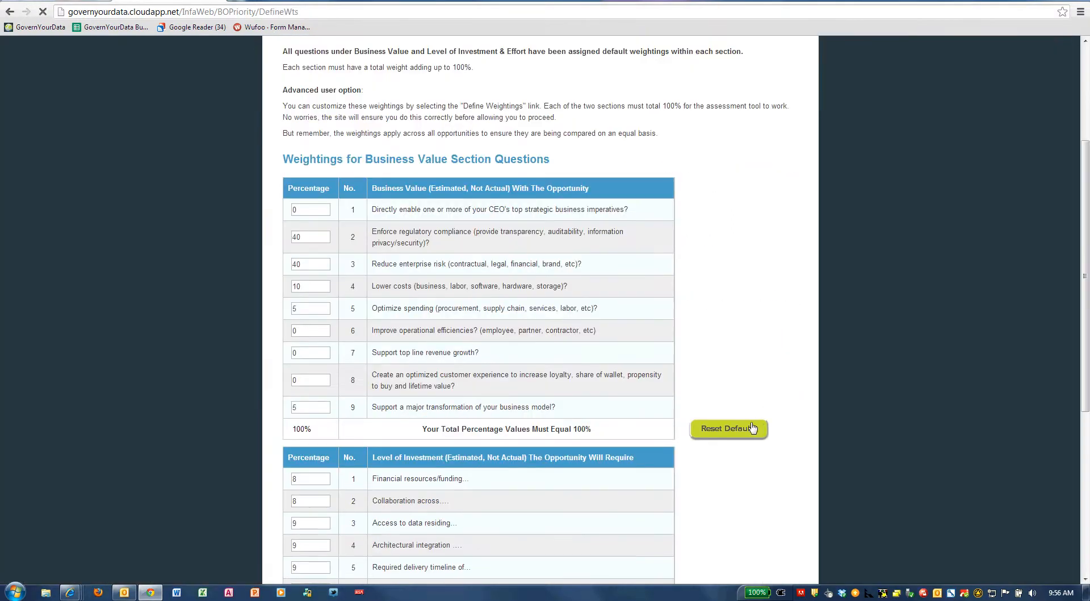
pyautogui.click(741, 425)
# Examine the default weightings of the Business Value and Level of Investment questions
pyautogui.scroll(-4, 601, 395)
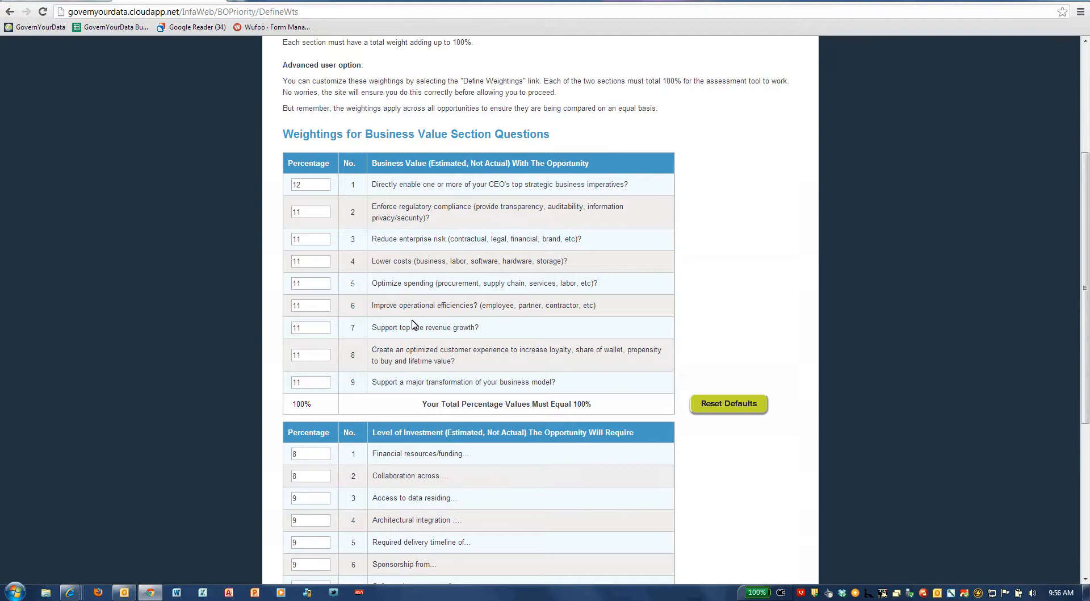
pyautogui.scroll(-2, 451, 377)
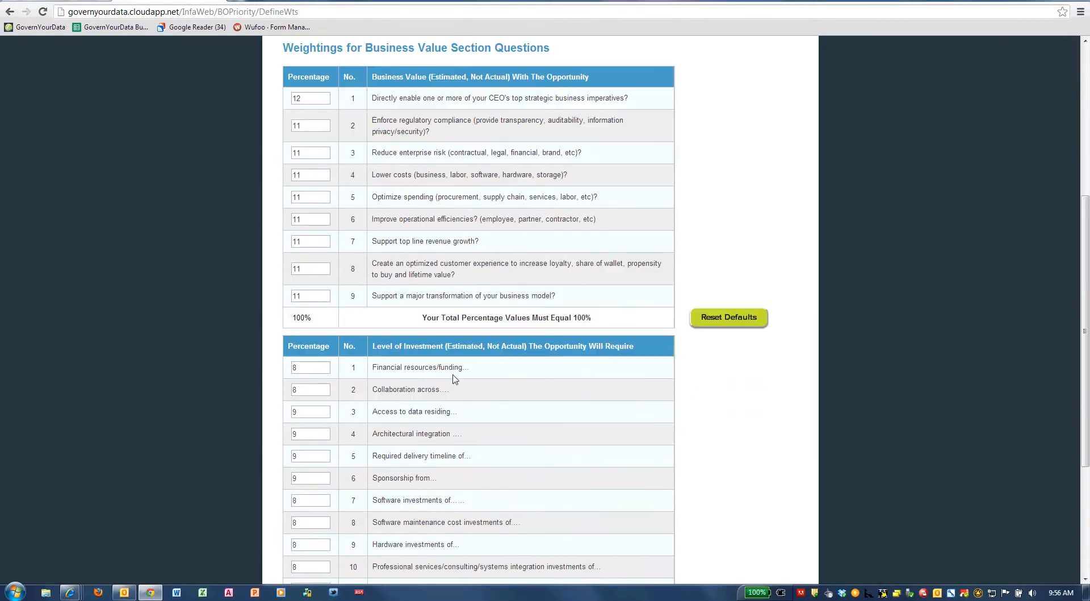
pyautogui.scroll(-2, 338, 418)
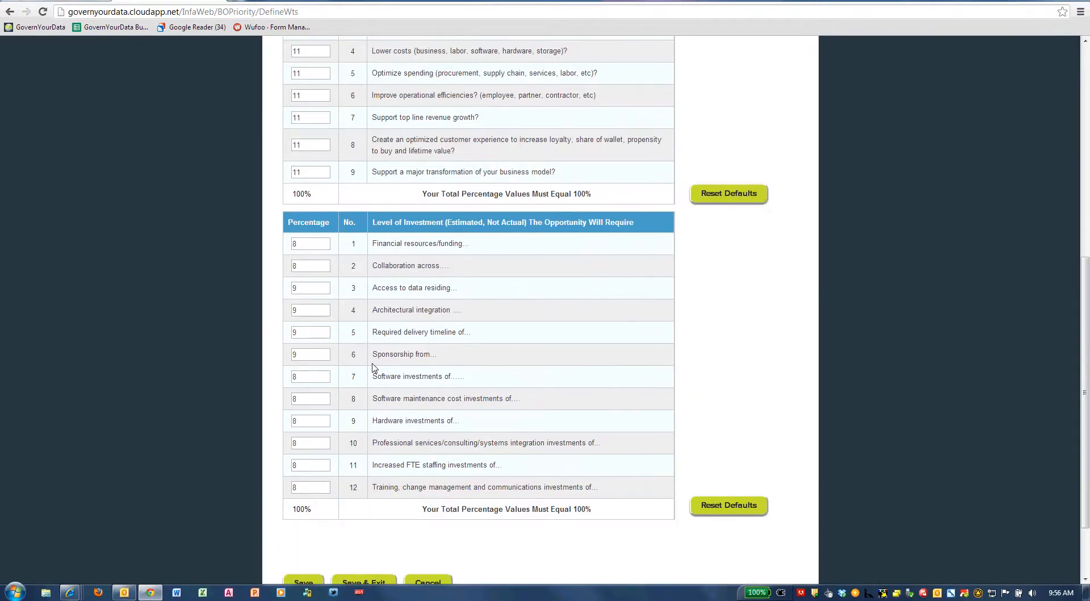
pyautogui.scroll(1, 412, 413)
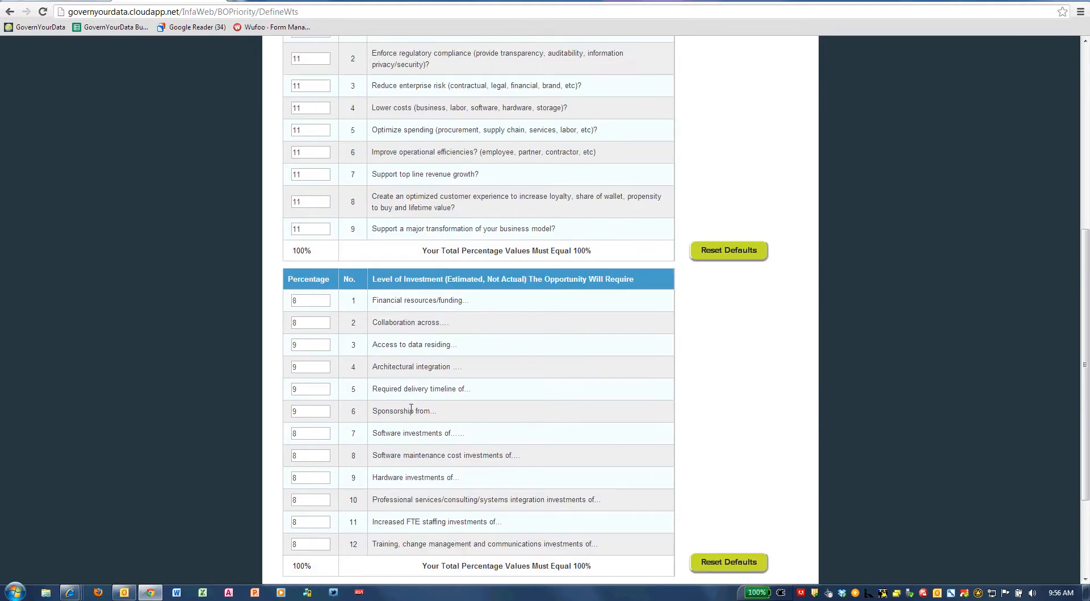
pyautogui.scroll(1, 412, 412)
pyautogui.scroll(1, 413, 413)
pyautogui.scroll(1, 413, 414)
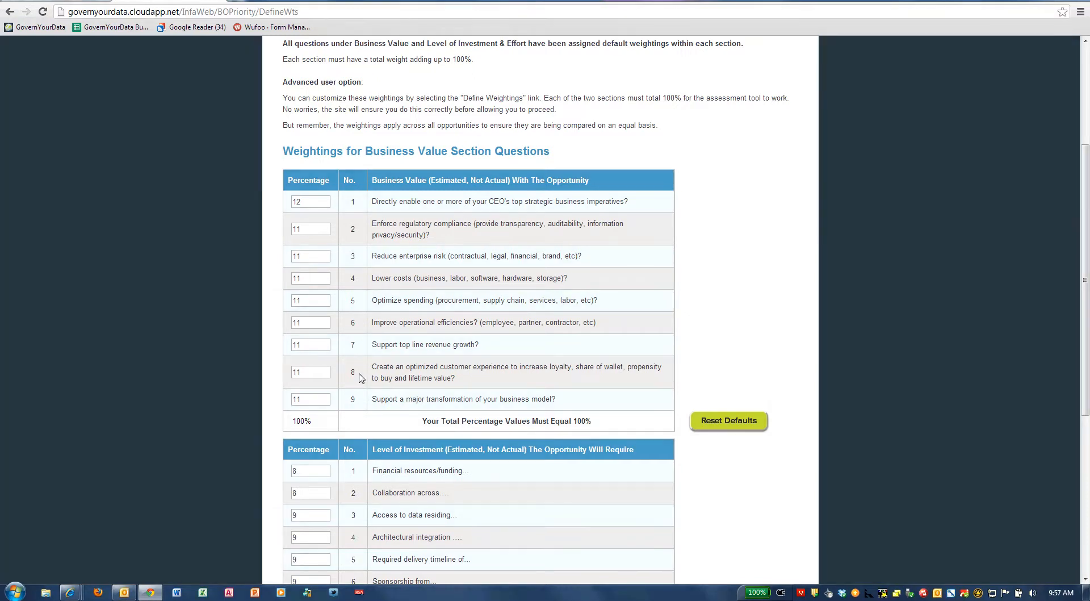
# Set the Business Value weightings to 0 for top line revenue growth, 40 for regulatory compliance, 30 for enterprise risk and 10 for optimizing spending
pyautogui.doubleClick(319, 346)
pyautogui.write('0')
pyautogui.click(316, 323)
pyautogui.doubleClick(312, 229)
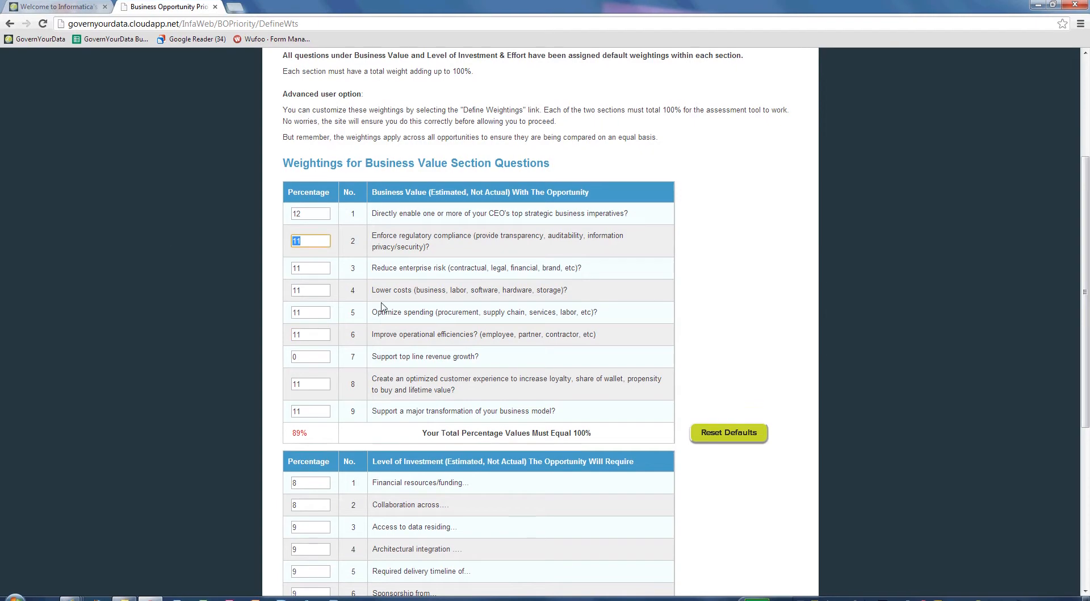
pyautogui.write('40')
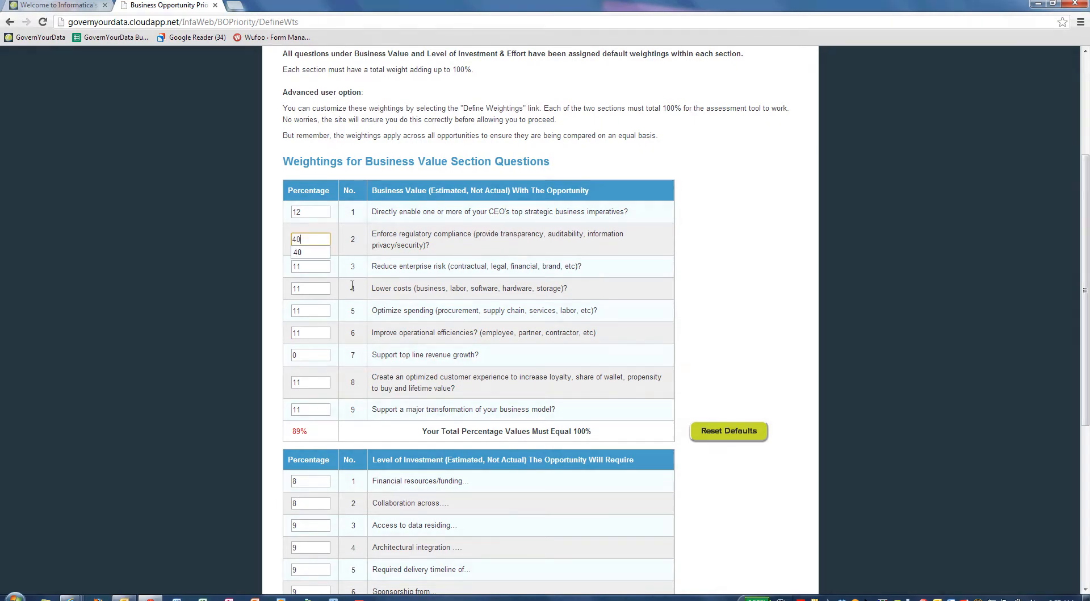
pyautogui.press('Tab')
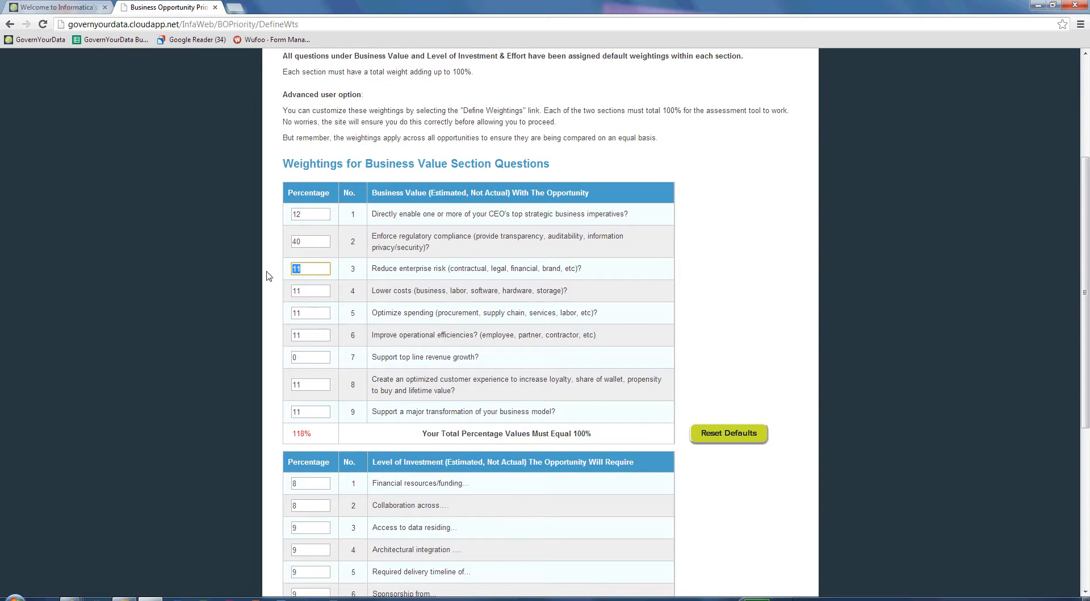
pyautogui.write('30')
pyautogui.click(320, 312)
pyautogui.doubleClick(320, 303)
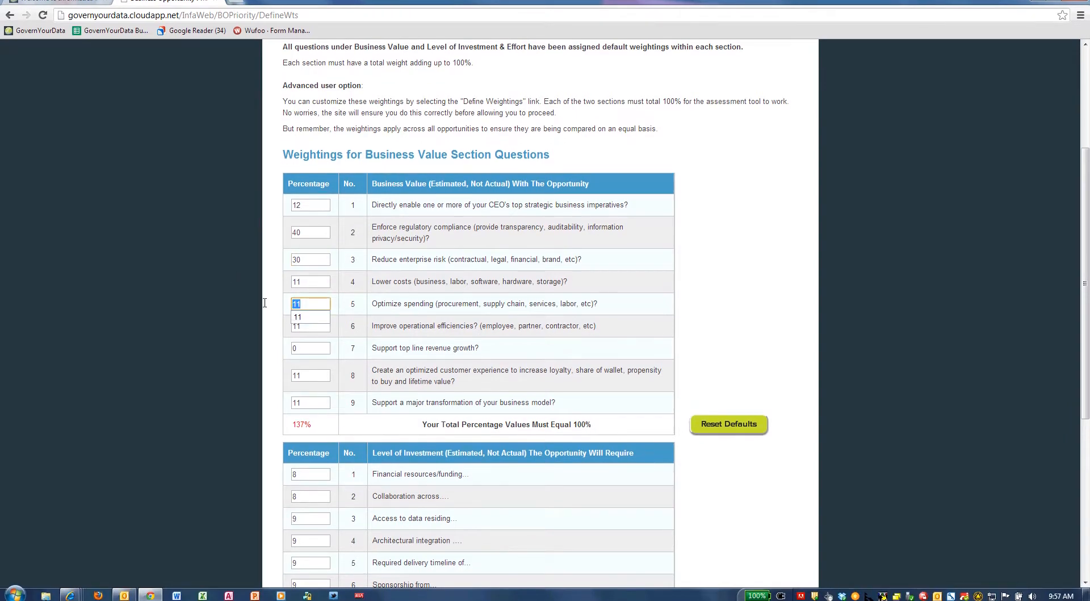
pyautogui.write('10')
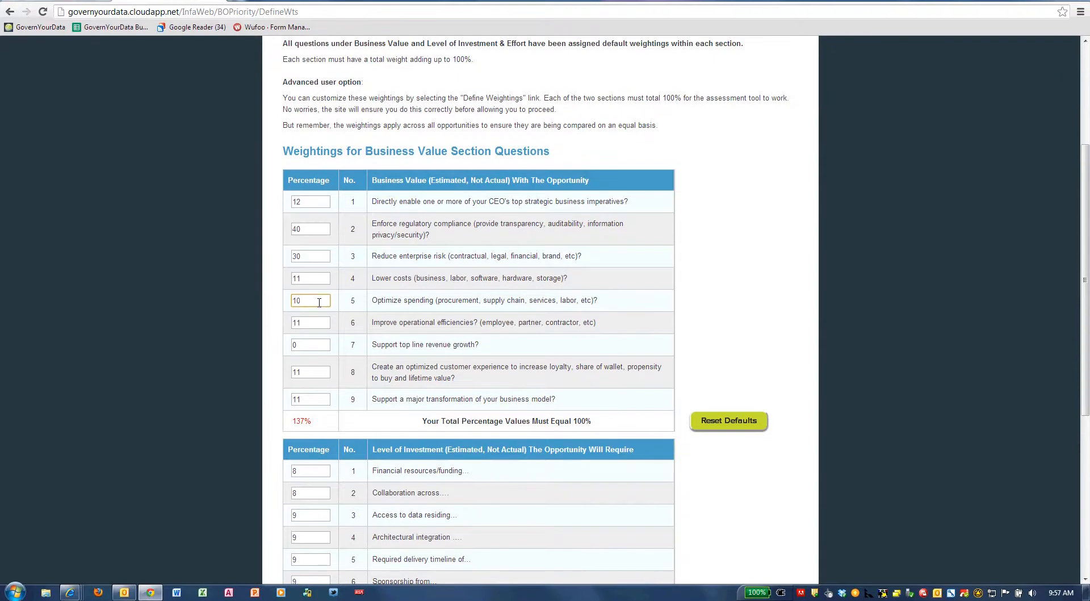
# Set the Business Value weightings of questions 1, 8 and 9 to 0 and of question 6, operational efficiencies, to 9
pyautogui.moveTo(313, 202); pyautogui.dragTo(231, 201)
pyautogui.write('0')
pyautogui.click(318, 239)
pyautogui.moveTo(307, 400); pyautogui.dragTo(224, 391)
pyautogui.write('0')
pyautogui.click(318, 372)
pyautogui.moveTo(318, 372); pyautogui.dragTo(269, 369)
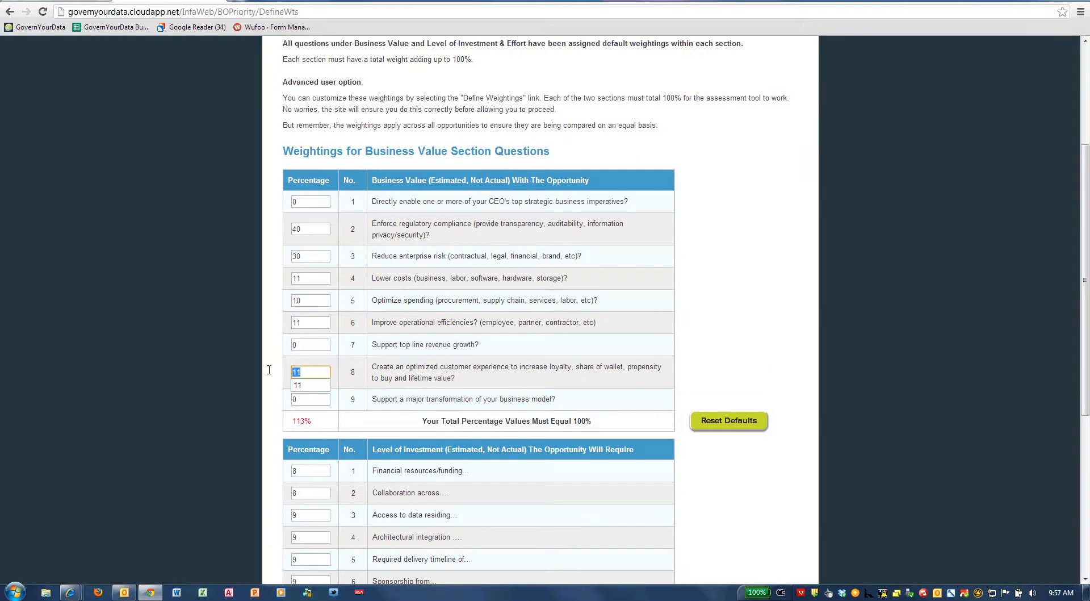
pyautogui.write('0')
pyautogui.moveTo(318, 322); pyautogui.dragTo(262, 319)
pyautogui.write('9')
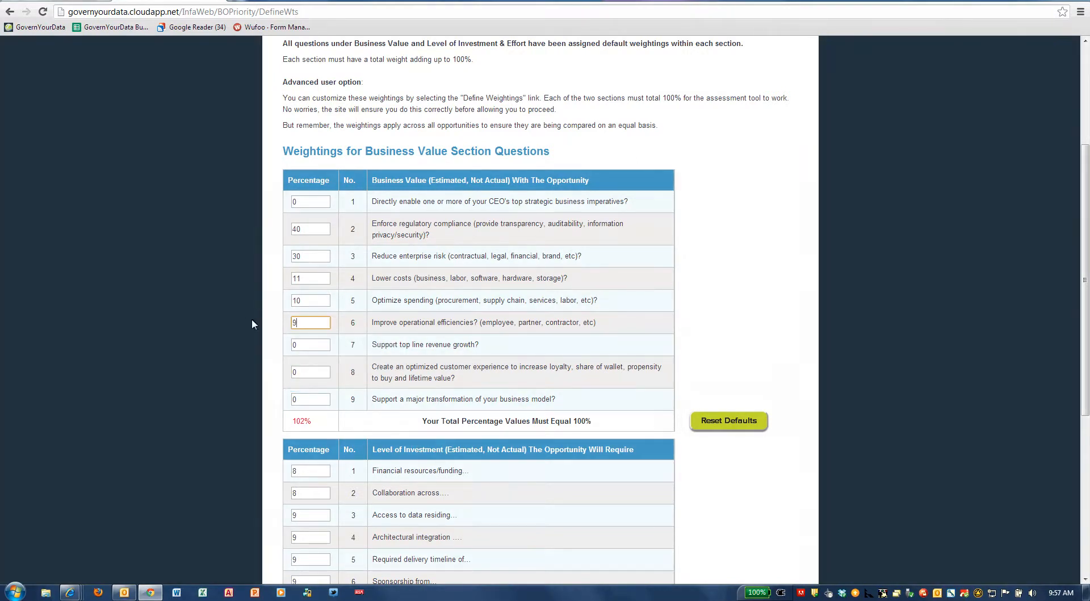
# Save the customized weightings and exit to the dashboard
pyautogui.click(307, 346)
pyautogui.scroll(-5, 334, 492)
pyautogui.click(373, 510)
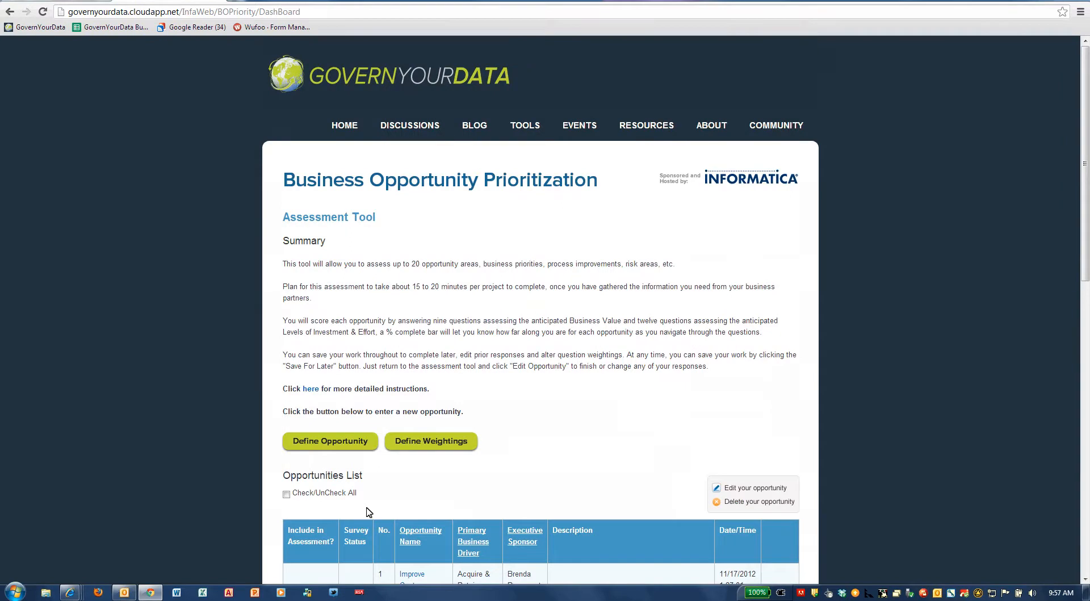
# Include every fully surveyed opportunity again and complete the assessment with the customized weightings
pyautogui.scroll(-5, 261, 483)
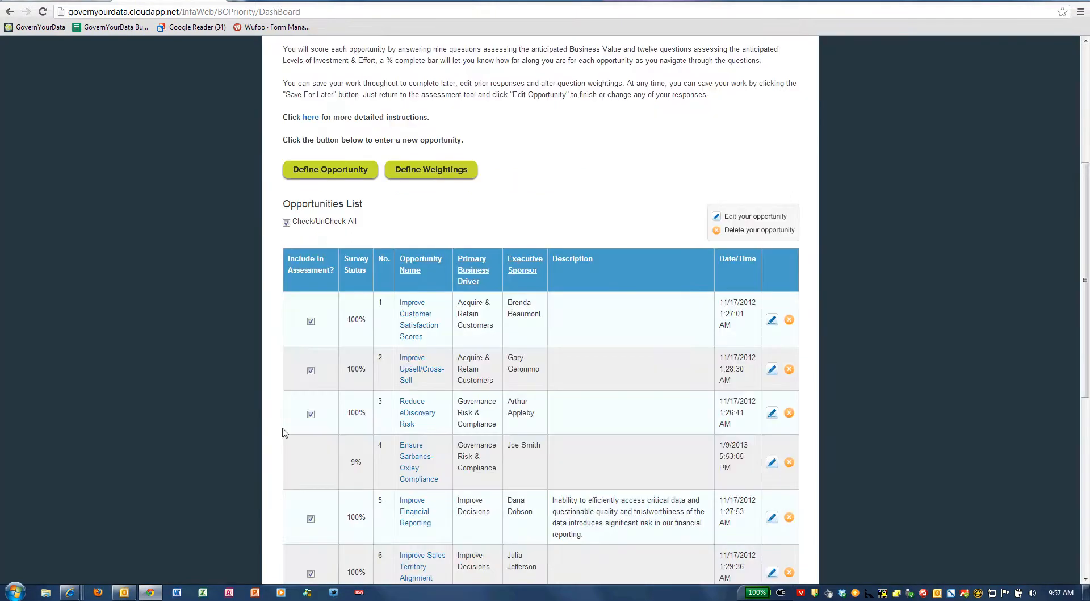
pyautogui.scroll(-4, 300, 409)
pyautogui.scroll(-3, 299, 413)
pyautogui.click(334, 497)
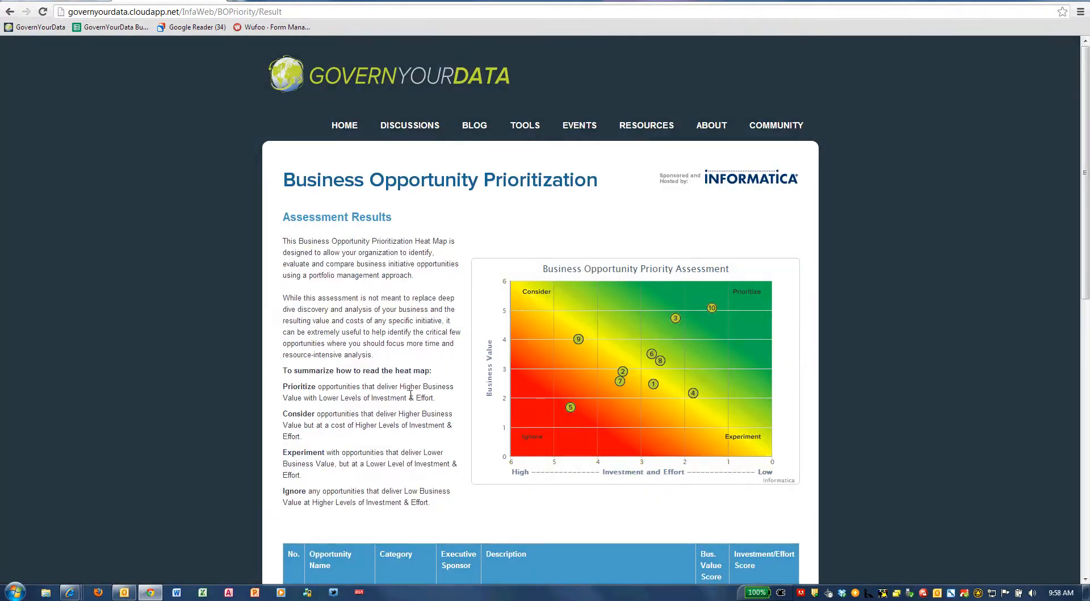
# Examine the reweighted heat map and score table, return to the dashboard, and look over the Opportunities List
pyautogui.scroll(-4, 399, 399)
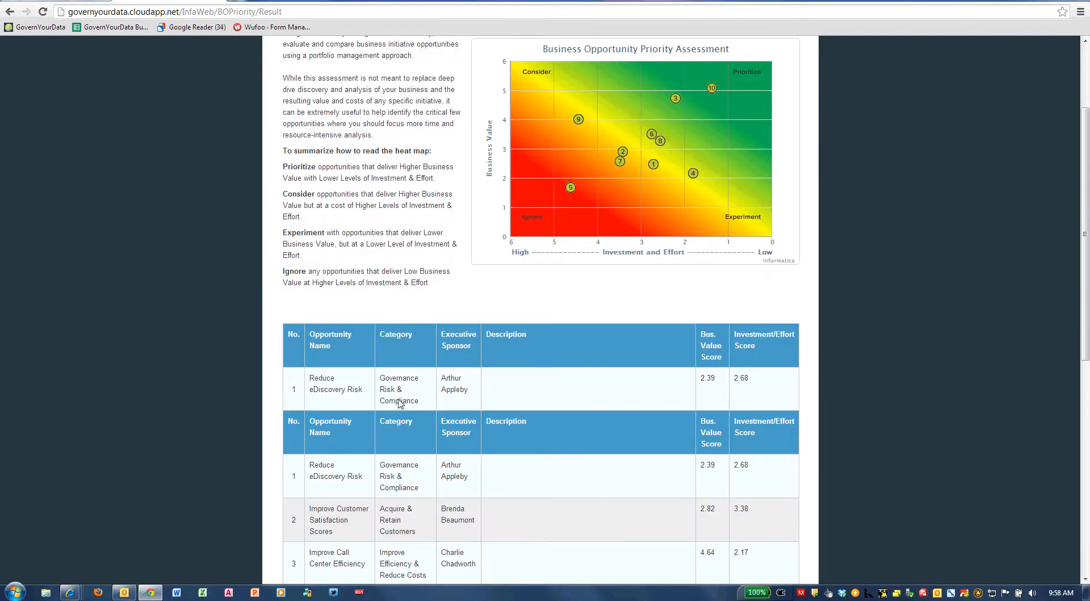
pyautogui.scroll(-8, 399, 402)
pyautogui.click(576, 502)
pyautogui.scroll(-5, 575, 503)
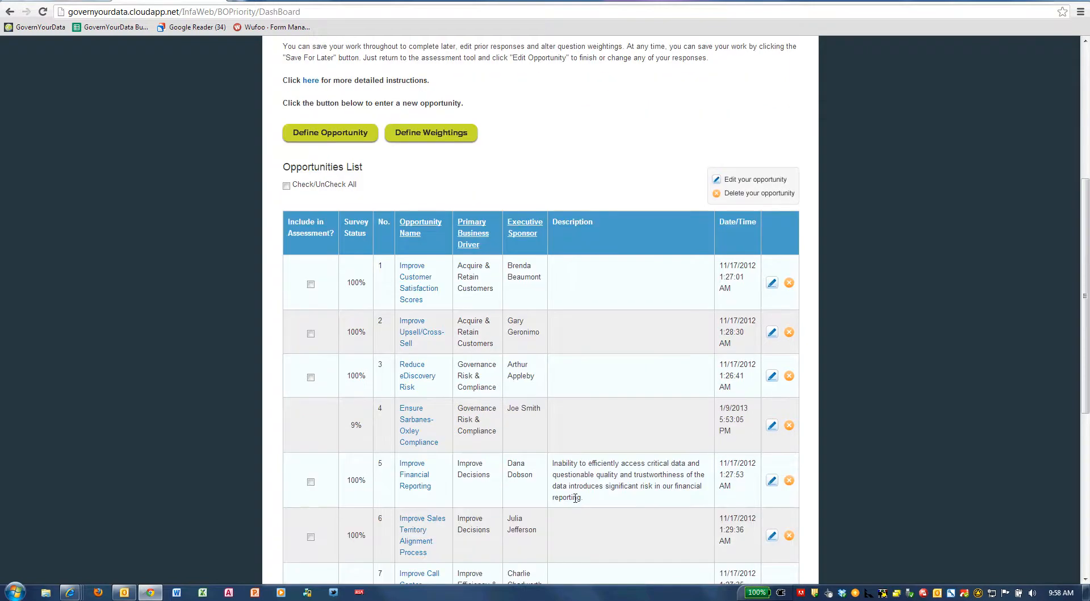
pyautogui.scroll(4, 576, 498)
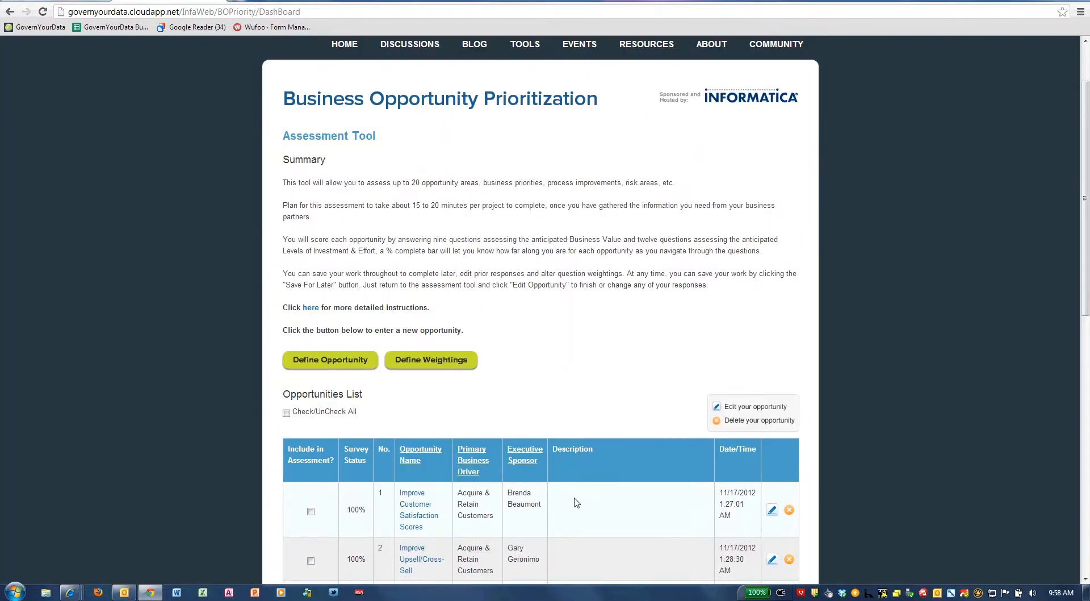